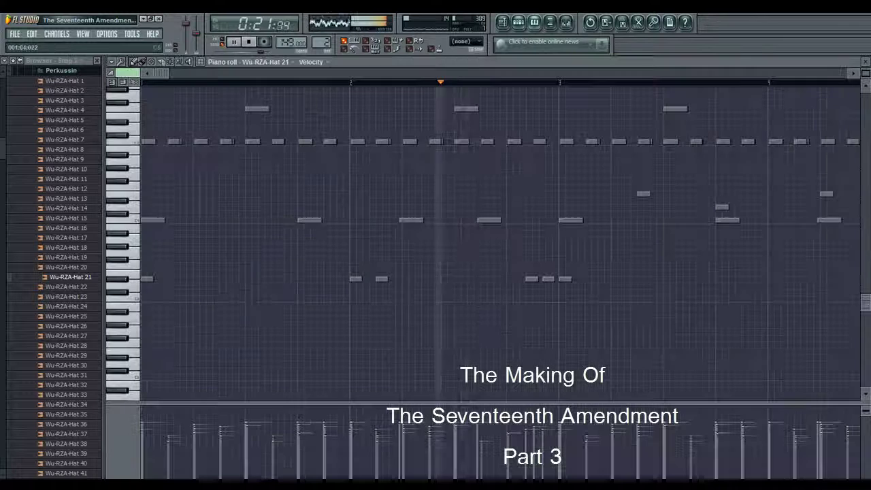
Place four C5 notes in bar 1 of the Wu-RZA-Hat 21 channel and duplicate them across the pattern.
double_click(144, 142)
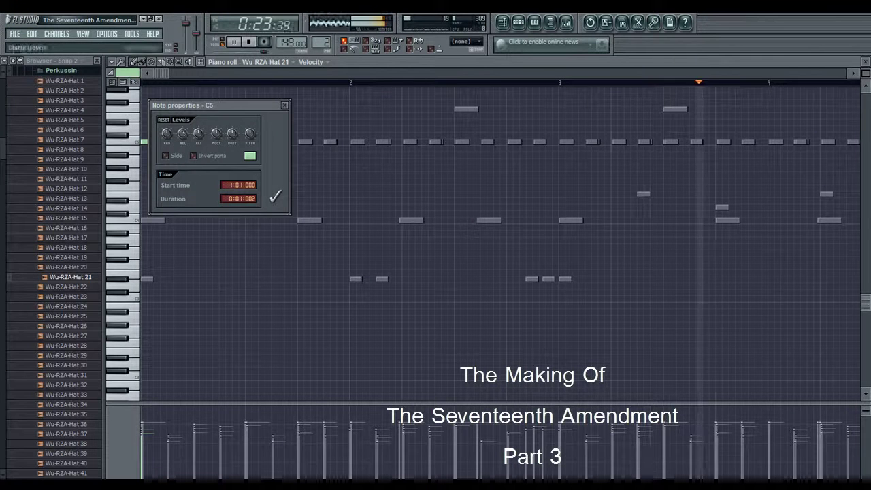
click(275, 197)
click(197, 141)
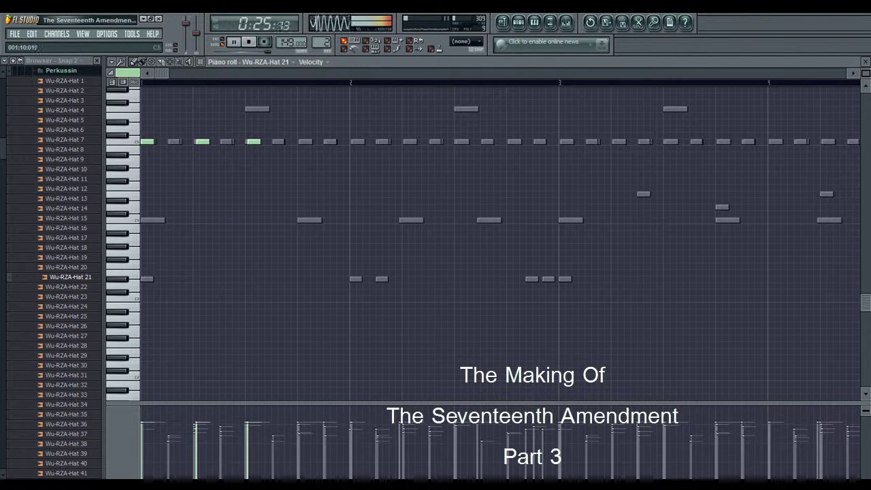
key(ctrl+a)
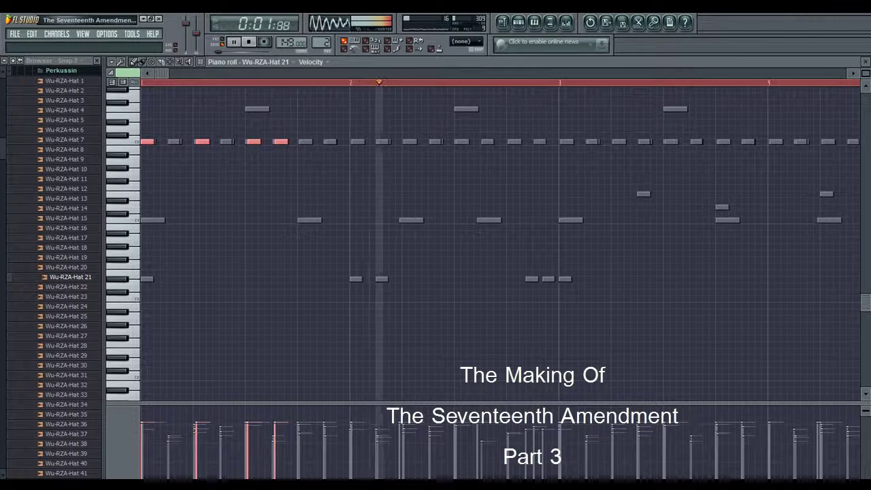
key(ctrl+b)
key(ctrl+b)
key(Escape)
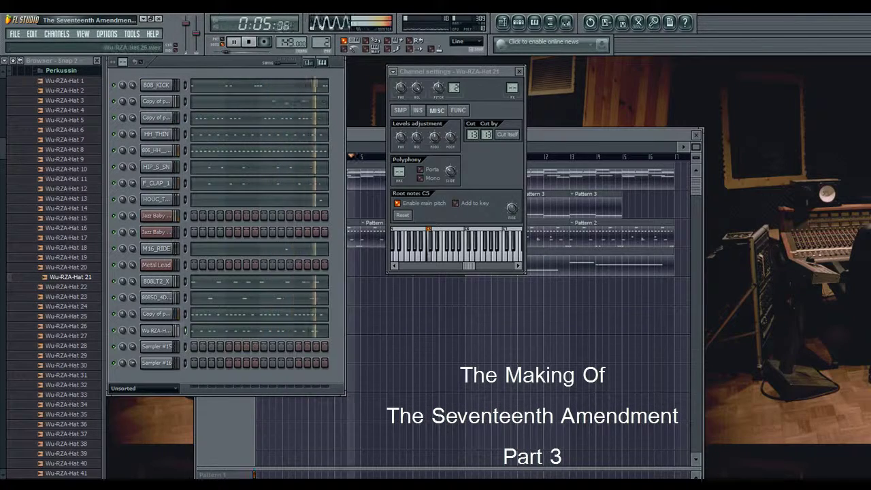
Audition the hat samples one by one from Wu-RZA-Hat 21 down to Wu-RZA-Hat 46.
key(Down)
key(Down)
key(Down)
key(Down)
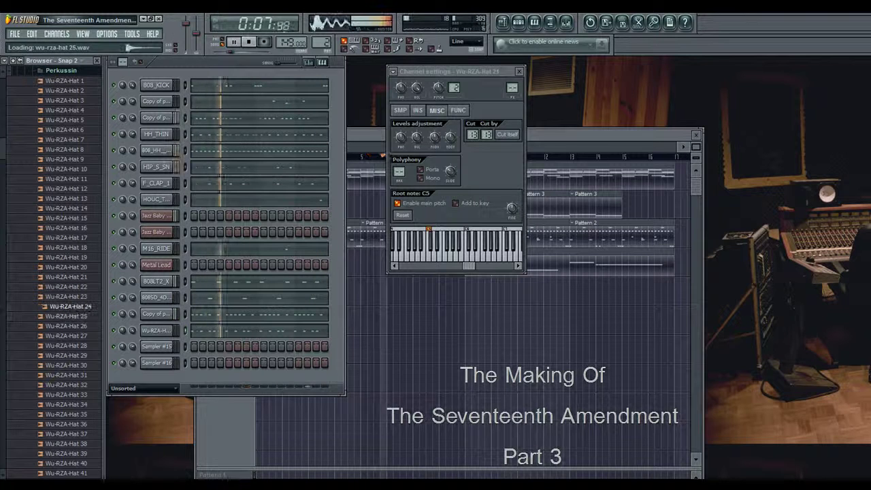
key(Down)
key(Down)
key(Down)
key(Down)
key(Down)
key(Down)
key(Down)
key(Down)
key(Down)
key(Down)
key(Down)
key(Down)
key(Down)
key(Down)
key(Down)
key(Down)
key(Down)
key(Down)
key(Down)
key(Down)
key(Down)
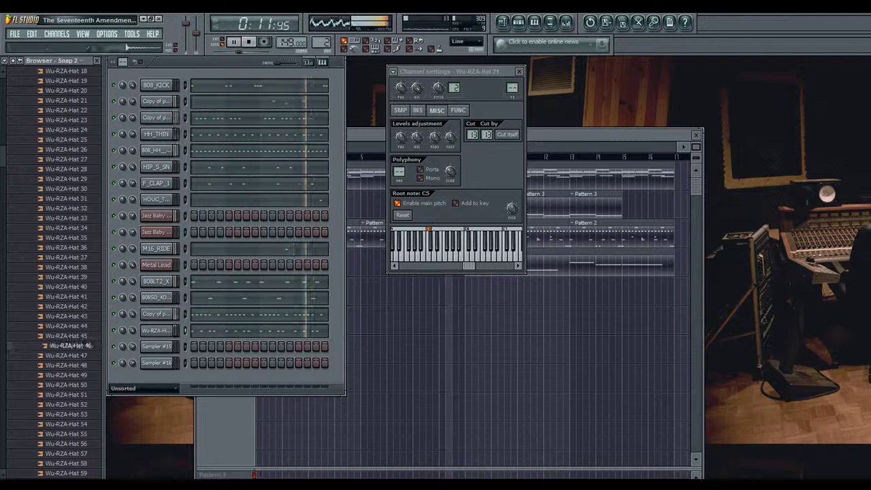
Load the Wu-RZA-Hat 45 sample into a new channel and open its piano roll.
key(Up)
right_click(88, 333)
click(136, 381)
click(534, 23)
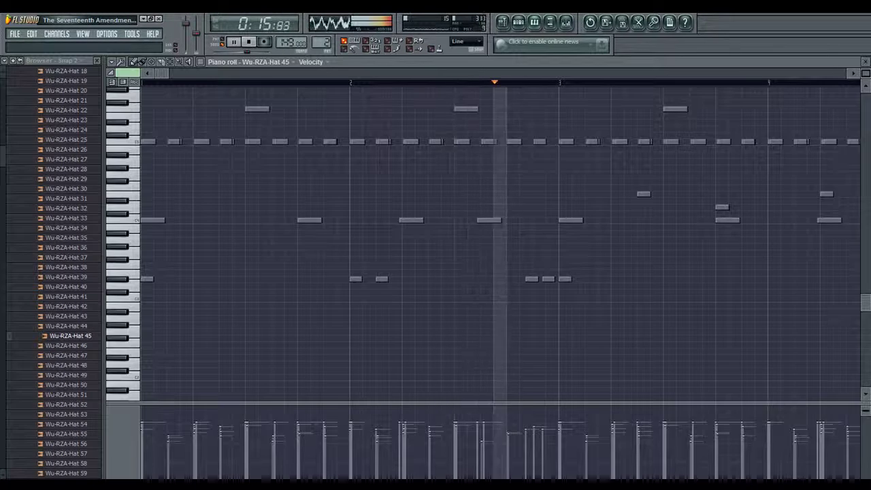
Place C5 hat notes on step 9 of the bars, each lengthened to about three steps.
click(459, 142)
drag(468, 142, 508, 141)
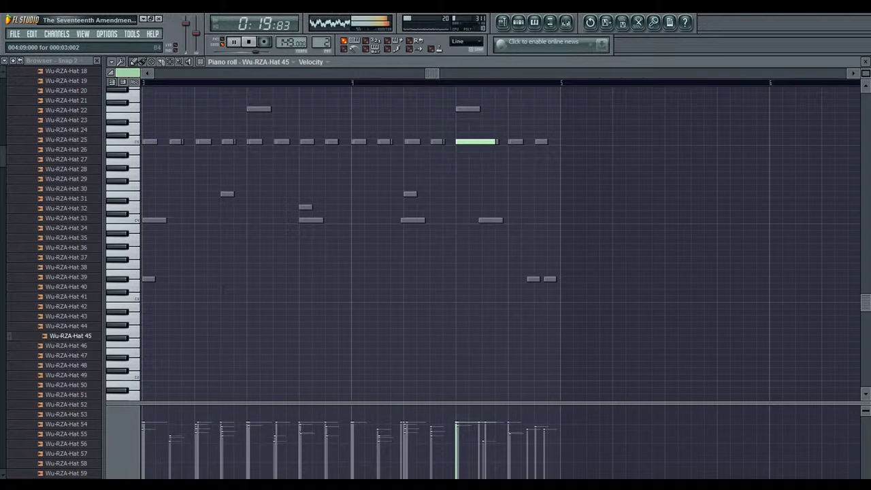
click(865, 62)
Audition the last hat samples and replace the Wu-RZA-Hat 45 channel's sample with Wu-RZA-Hat 75.
scroll(68, 320, down, 9)
click(68, 316)
click(70, 345)
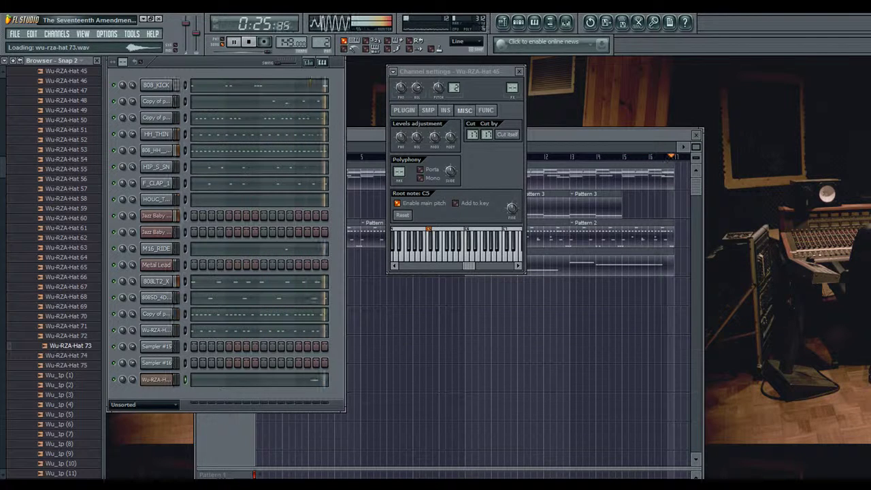
click(70, 355)
drag(71, 366, 156, 380)
Repeat the long C5 note on step 9 of every bar in the Wu-RZA-Hat 75 channel.
click(258, 380)
key(ctrl+a)
key(ctrl+v)
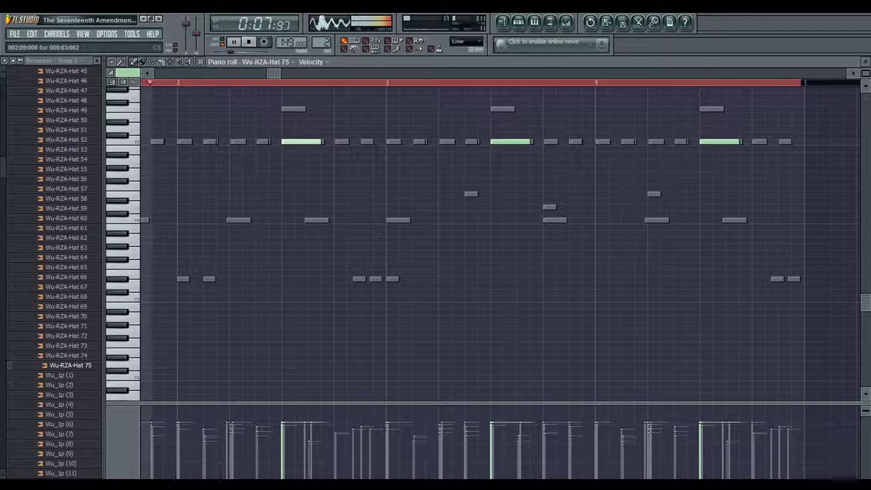
click(866, 61)
Audition the Wu_1p (16) sample and close the Wu-RZA-Hat 75 channel settings.
click(73, 405)
scroll(62, 404, down, 4)
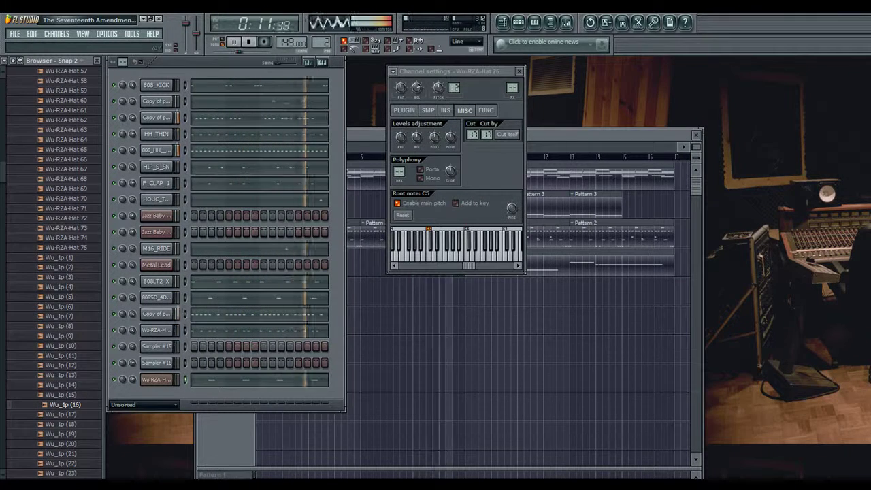
click(519, 71)
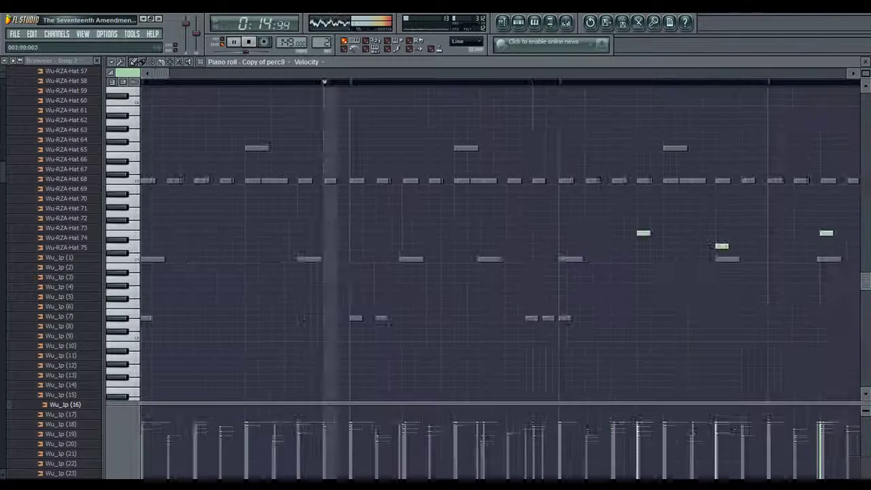
Try lowering the last Copy of perc9 note in bar 4 to D4, and undo the move.
key(F7)
drag(525, 233, 525, 246)
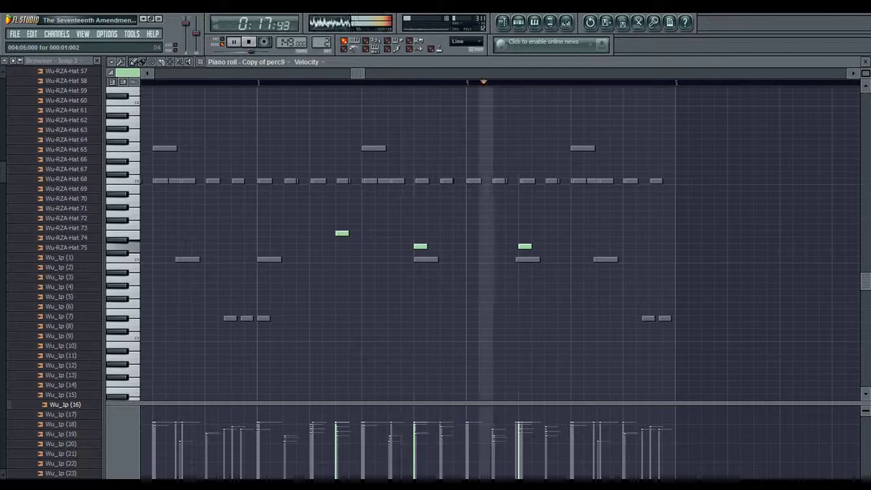
click(32, 34)
click(67, 45)
click(865, 62)
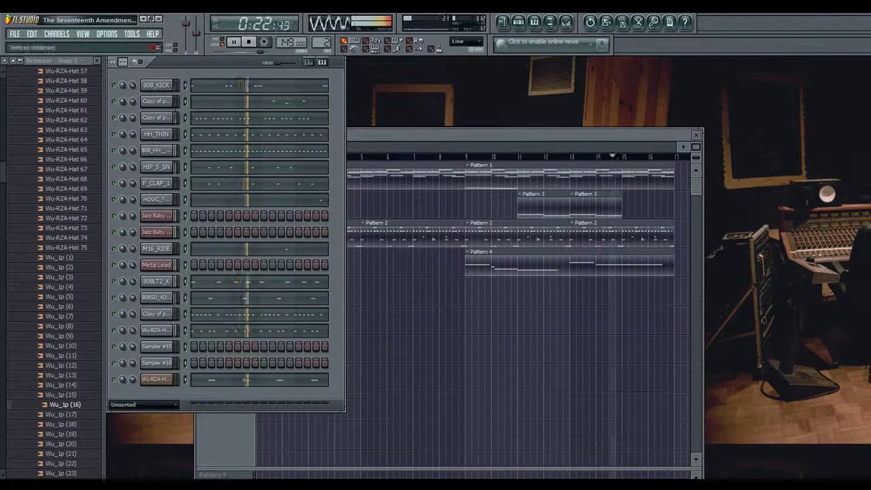
Paste the drum channels' notes into Pattern 5 and lower its last Copy of perc9 note to D4.
key(F4)
key(ctrl+v)
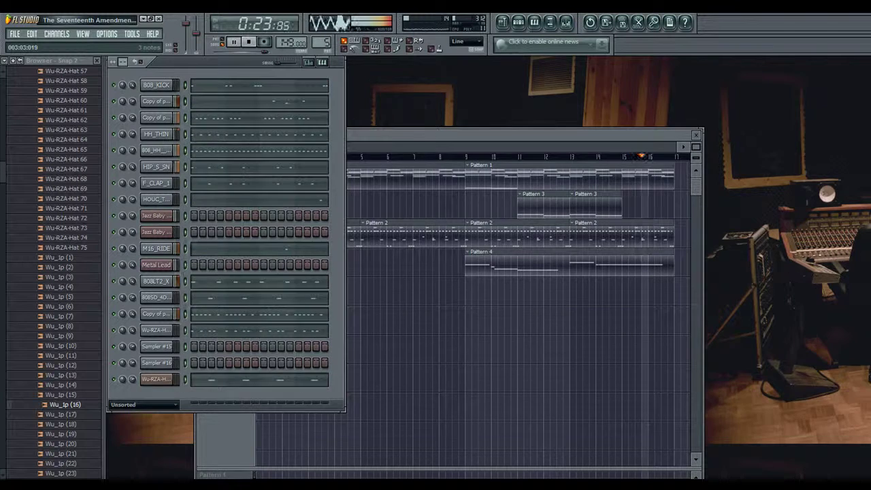
key(F7)
scroll(500, 233, right, 5)
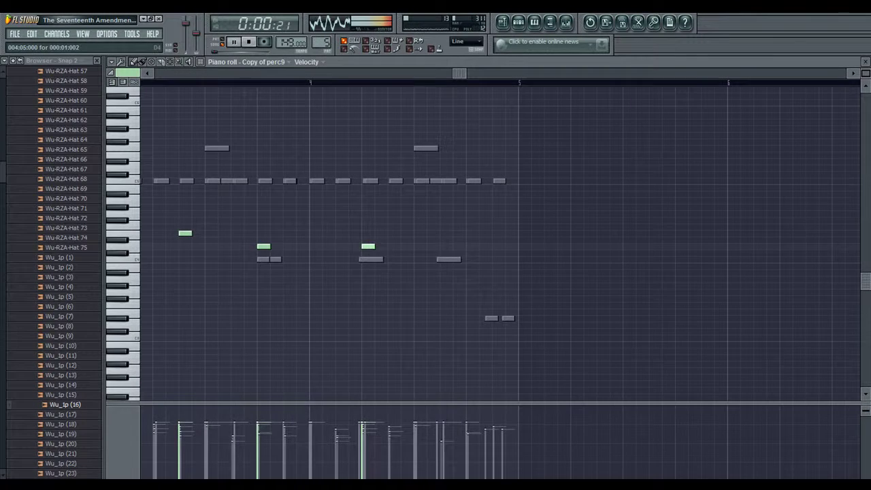
Replace the Pattern 2 clips at bars 5 and 13 of the playlist with Pattern 5 clips.
key(F5)
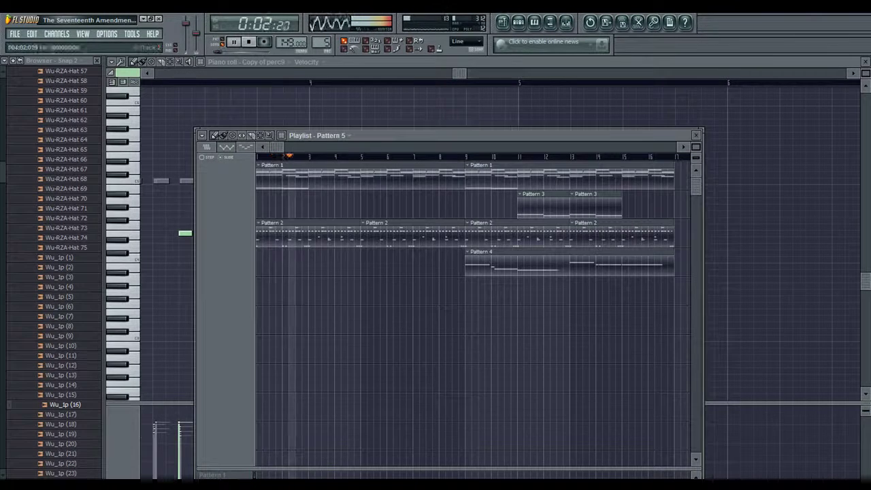
click(367, 265)
right_click(371, 236)
drag(371, 266, 371, 237)
right_click(614, 236)
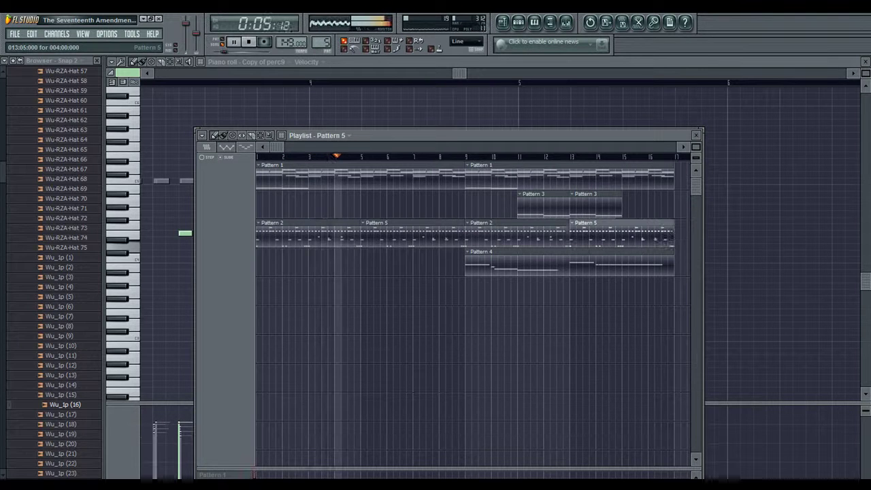
key(F5)
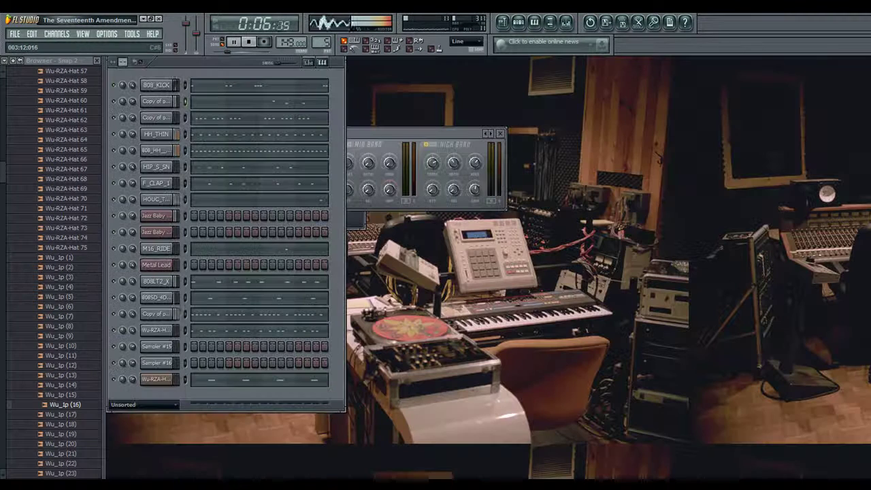
Save the project and set the tempo to 141 BPM.
click(14, 34)
click(28, 79)
drag(290, 42, 291, 47)
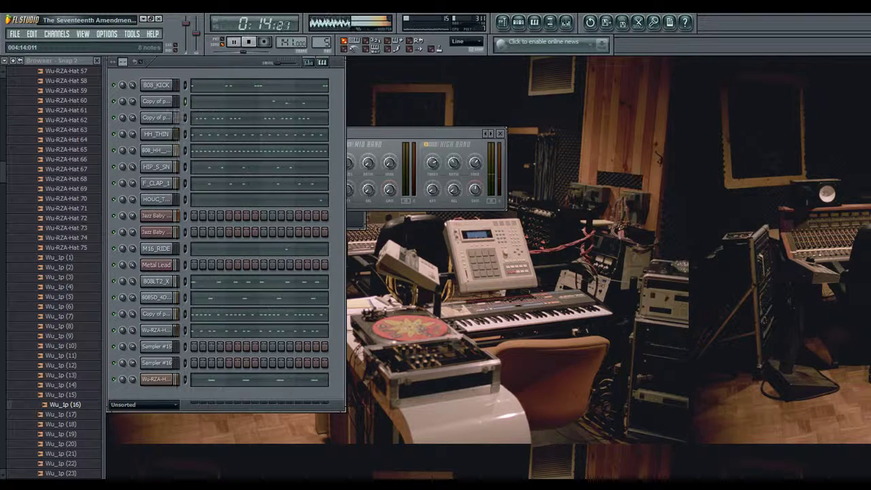
Turn off snapping in the 808_KICK piano roll and shift the last two kicks of bar 4 slightly earlier.
click(321, 85)
drag(161, 73, 383, 72)
click(466, 41)
click(461, 77)
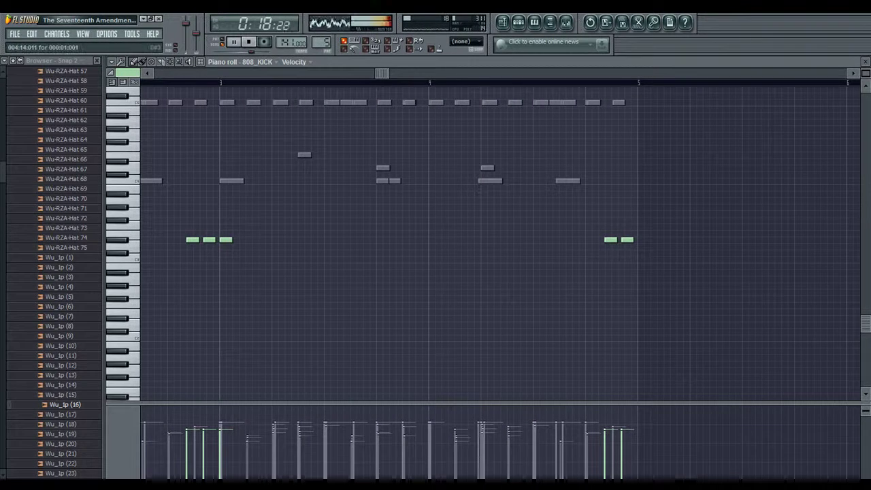
drag(622, 240, 621, 240)
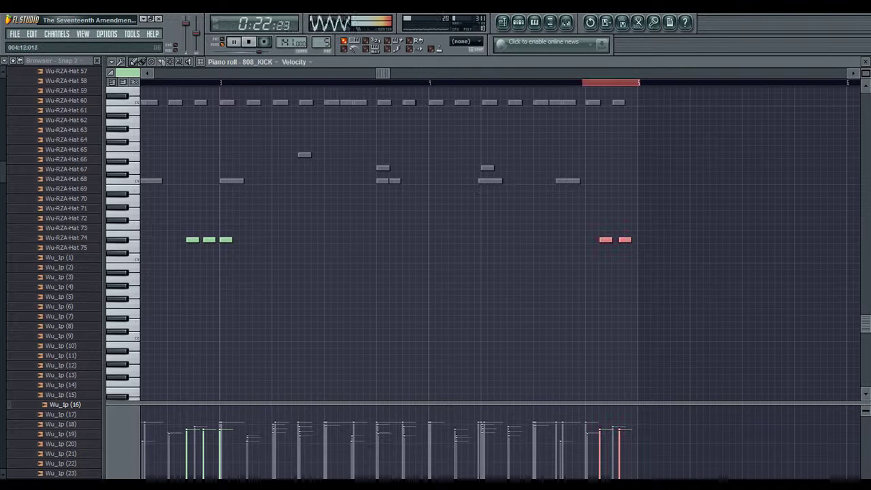
Set snapping to Line and replace the two kicks ending bar 2 with copies of the pair ending bar 4.
click(466, 42)
click(461, 53)
right_click(192, 240)
right_click(210, 240)
key(ctrl+v)
drag(400, 239, 191, 239)
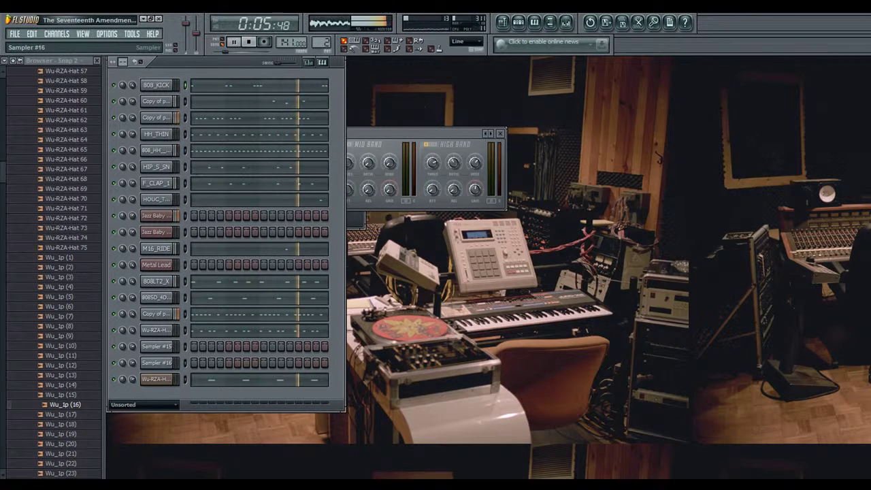
Replace the Sampler #15 channel with the Microtrance synth and move its window clear of the channel list.
right_click(170, 347)
mouse_move(198, 448)
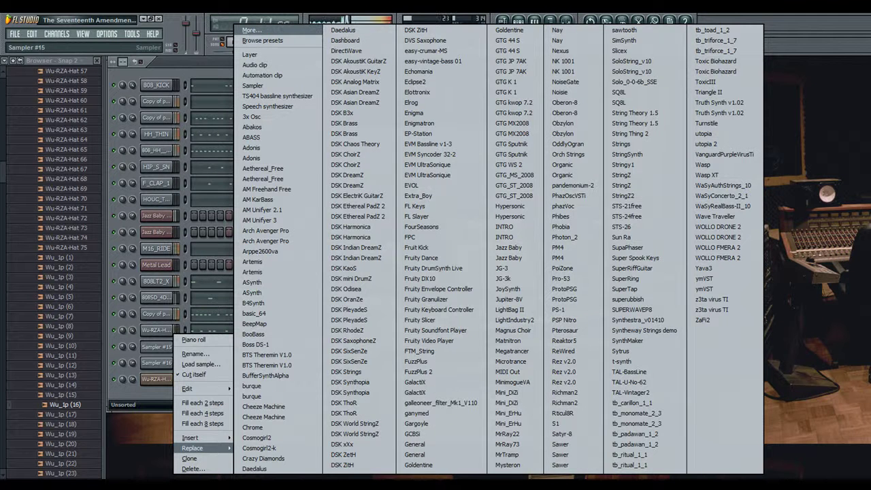
click(510, 361)
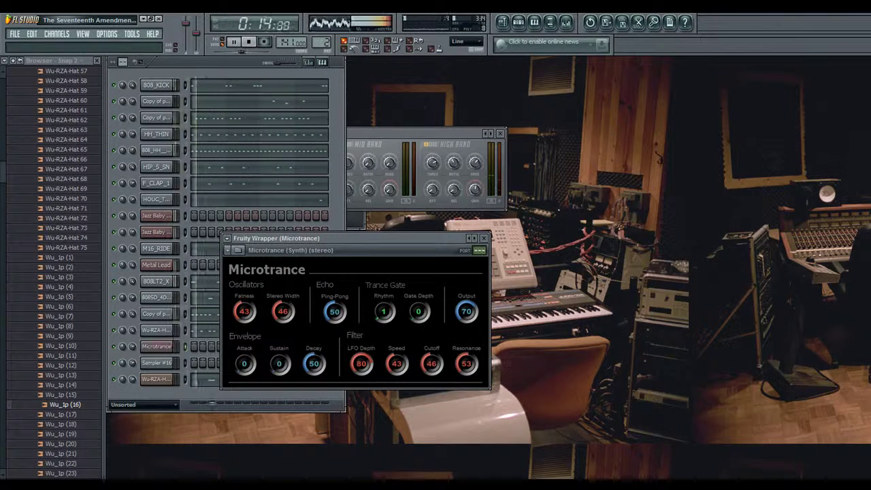
drag(368, 238, 486, 213)
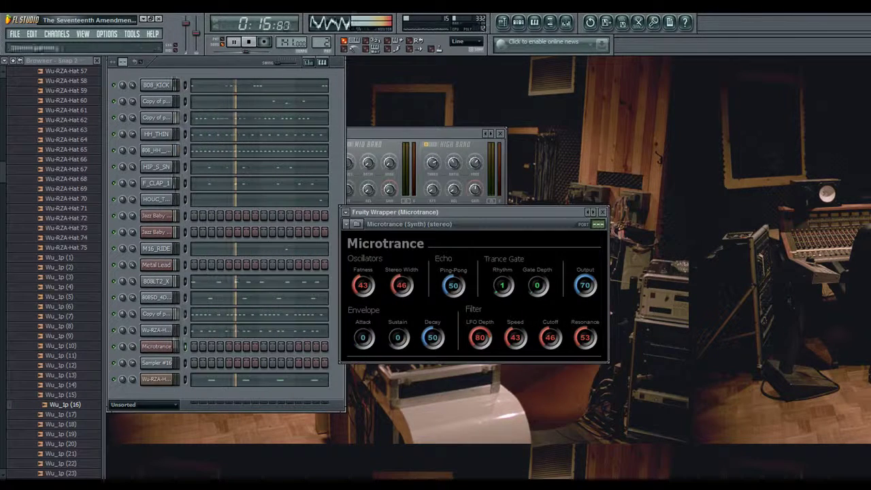
Raise the Microtrance channel's volume and open its channel settings beside the synth window.
drag(132, 346, 133, 323)
drag(459, 212, 510, 215)
click(155, 346)
click(405, 110)
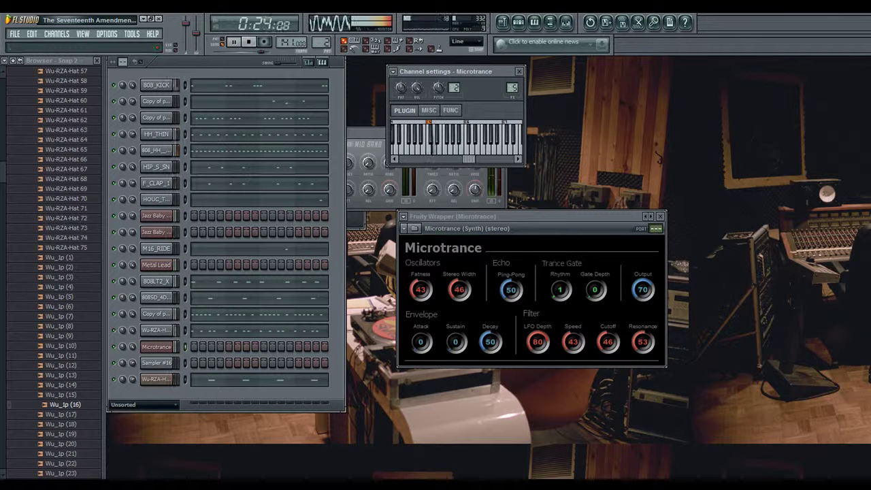
key(alt+F8)
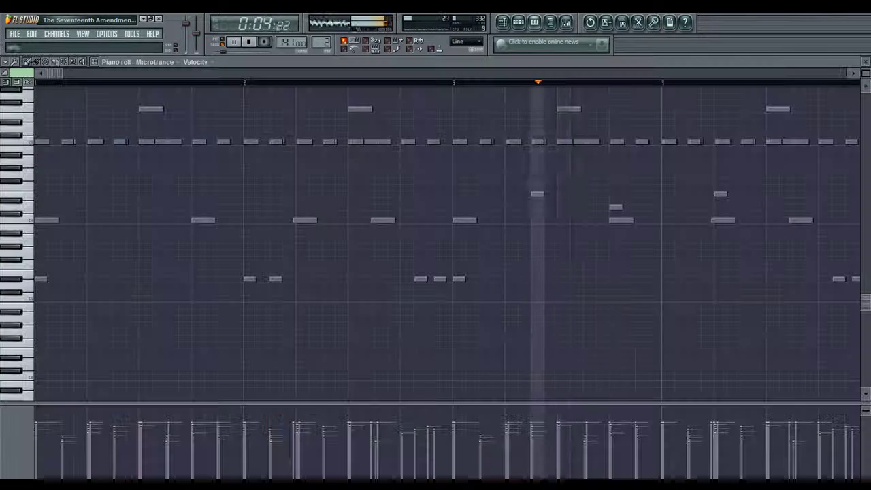
click(534, 22)
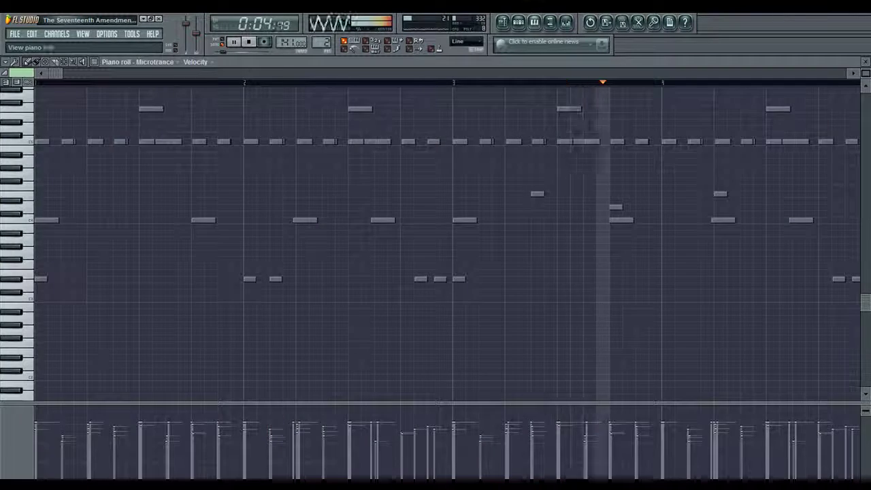
click(534, 22)
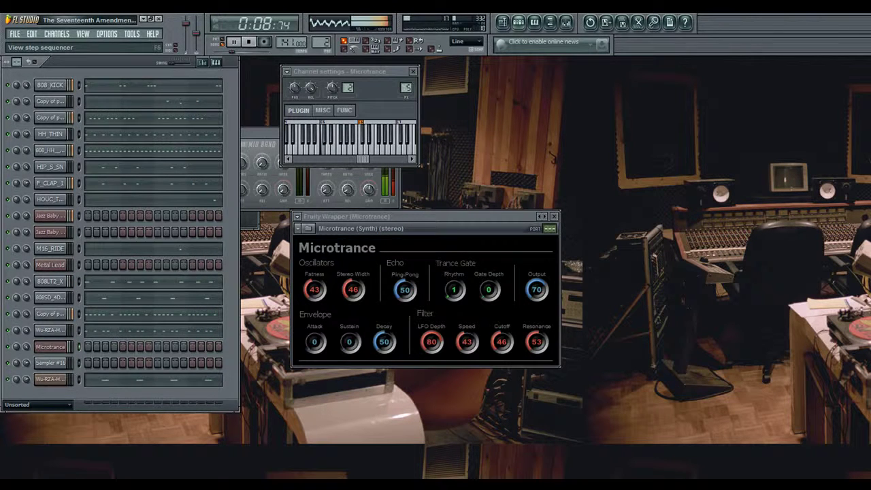
key(F6)
key(F6)
key(F5)
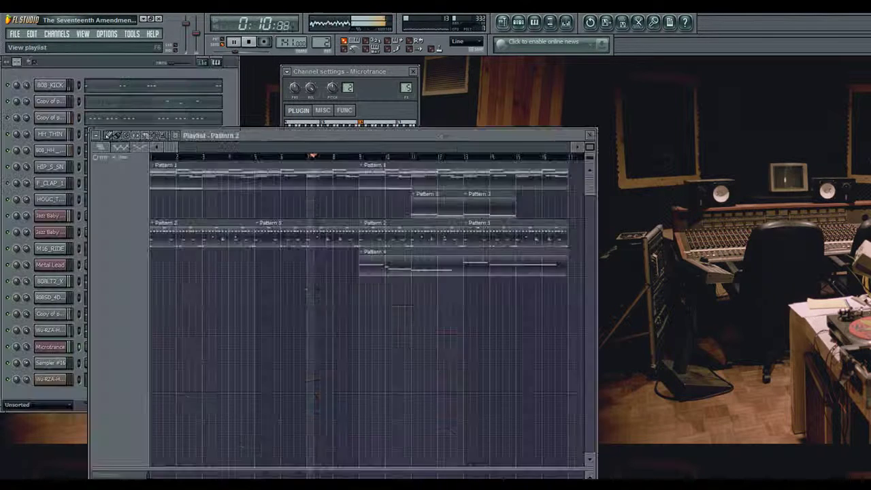
key(F5)
key(F8)
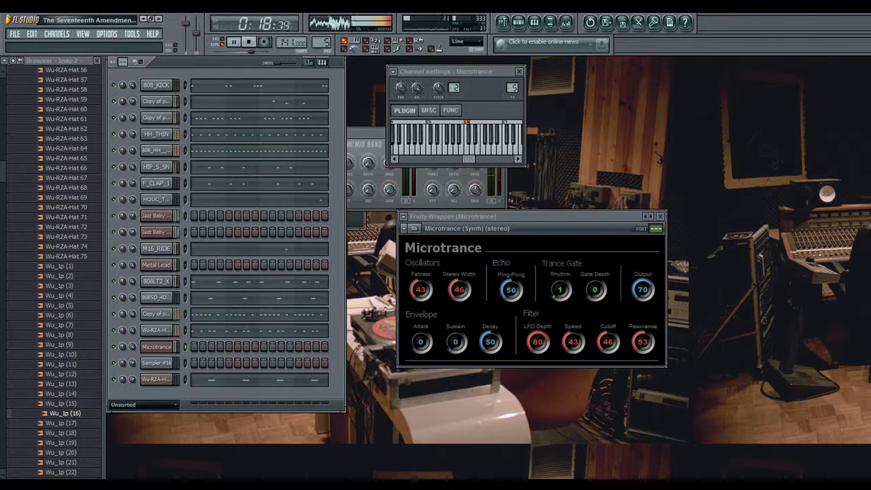
Switch to the empty Pattern 6 and route the Microtrance channel to mixer insert 6.
key(KP_Add)
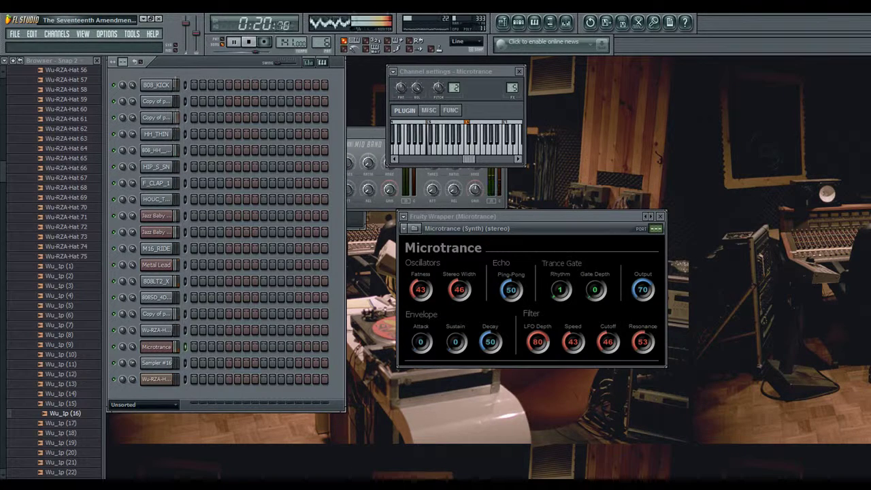
click(566, 22)
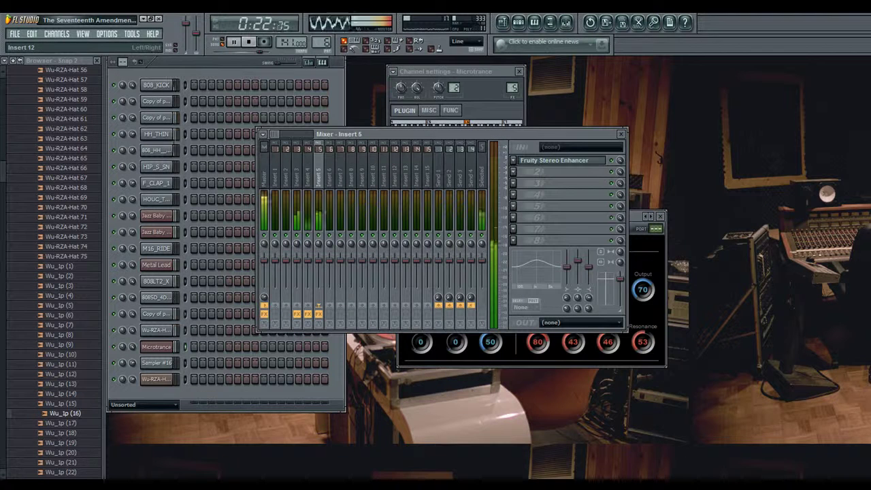
click(329, 175)
drag(512, 88, 513, 83)
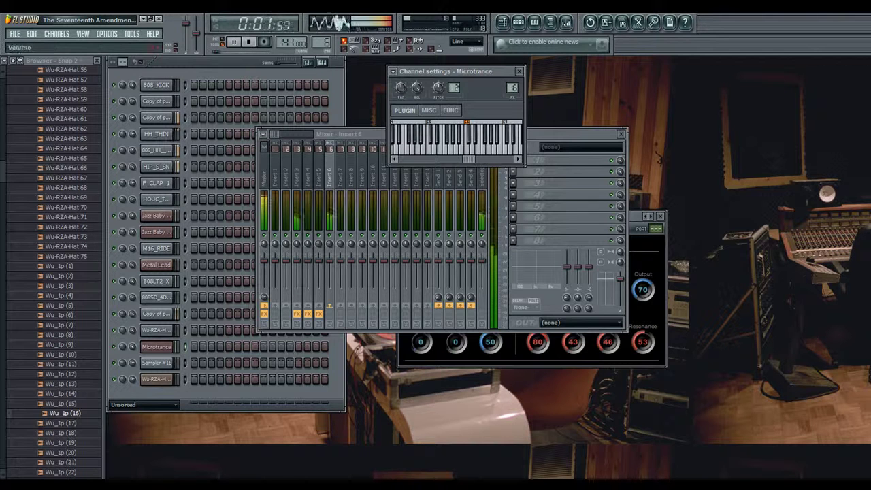
Raise the level of mixer insert 6 and record a Microtrance melody into Pattern 6.
click(330, 258)
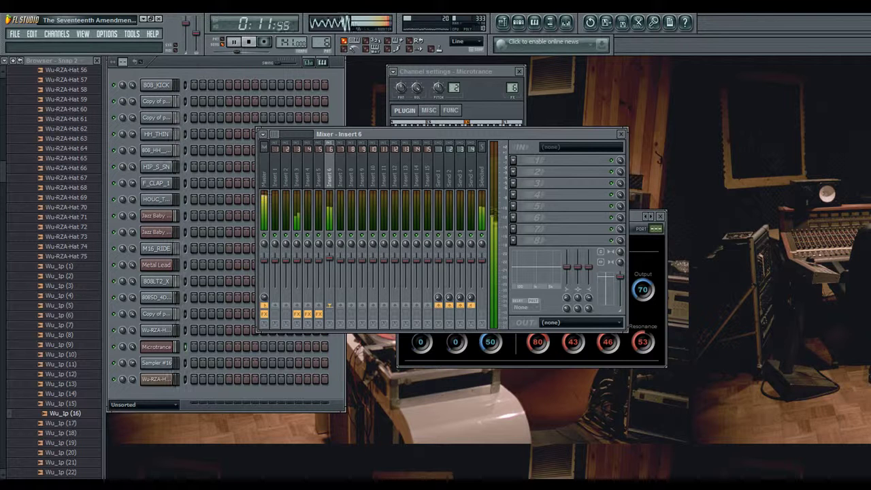
key(F6)
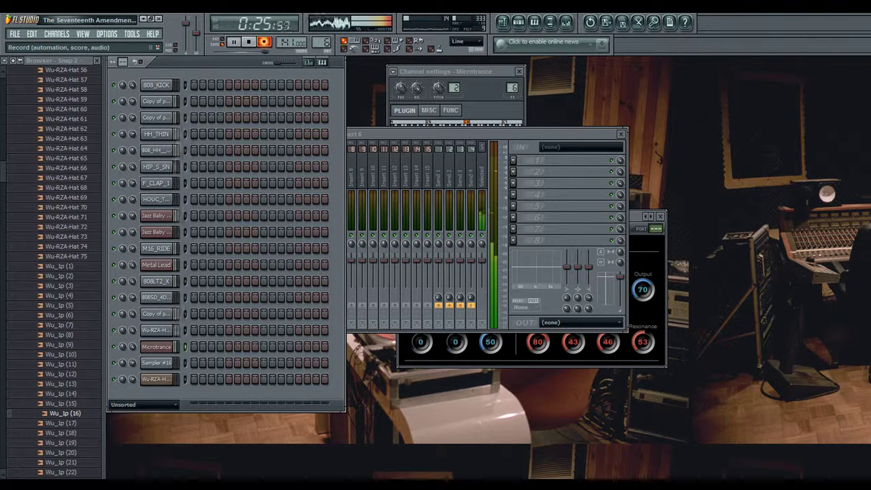
click(264, 42)
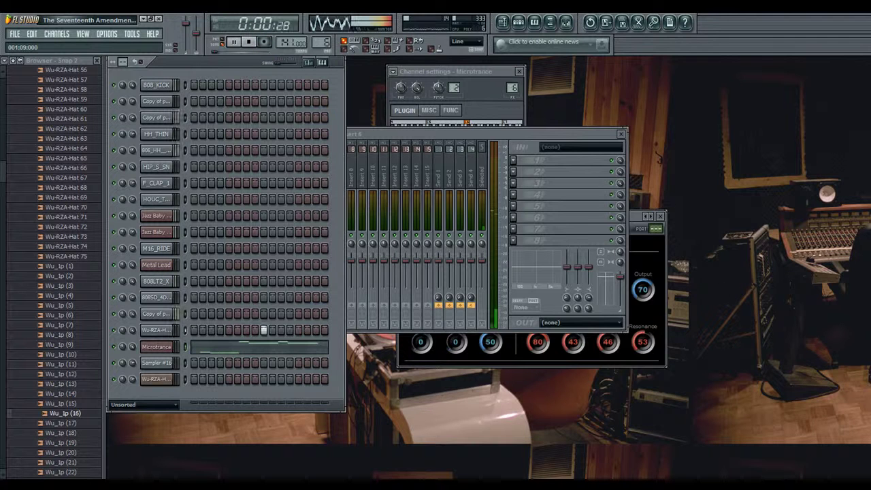
Open Microtrance's recorded notes in the piano roll and align the first low note with the start of bar 2.
click(202, 347)
right_click(327, 280)
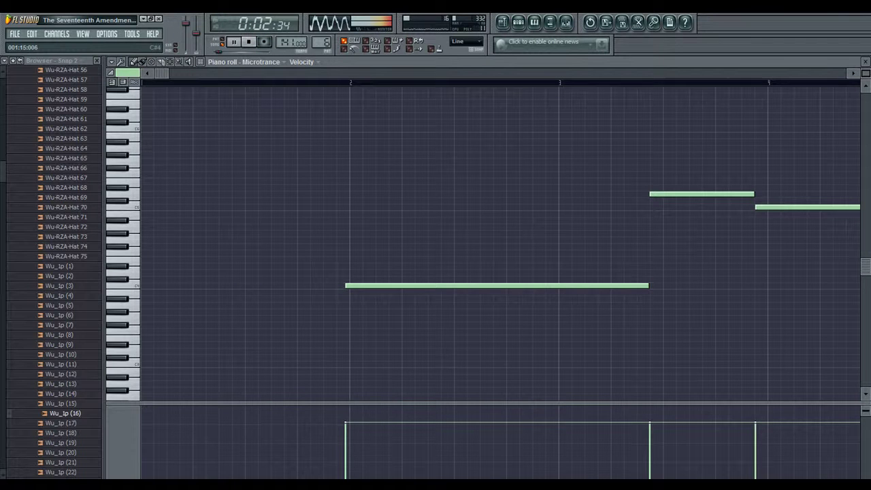
right_click(361, 286)
click(360, 286)
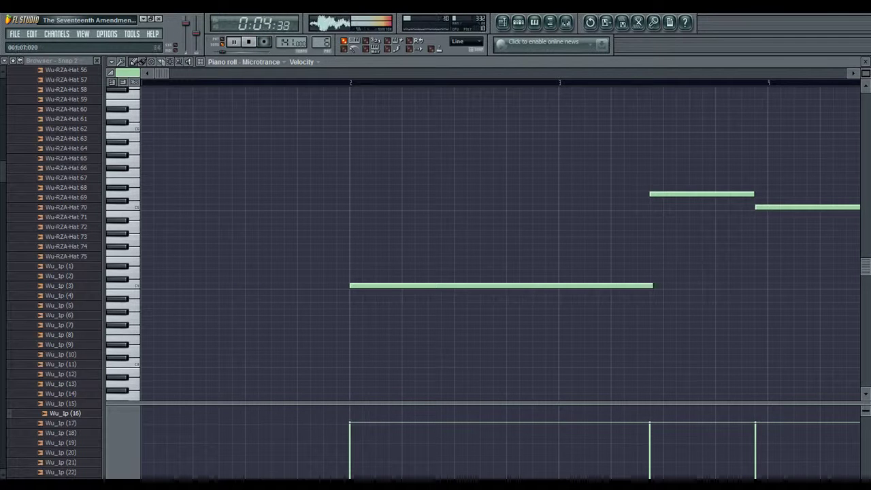
Line up the other recorded notes, with the C5 notes starting at bars 4 and 6 and the second D5 at 5:09.
right_click(409, 207)
click(408, 207)
click(400, 200)
right_click(399, 200)
double_click(399, 194)
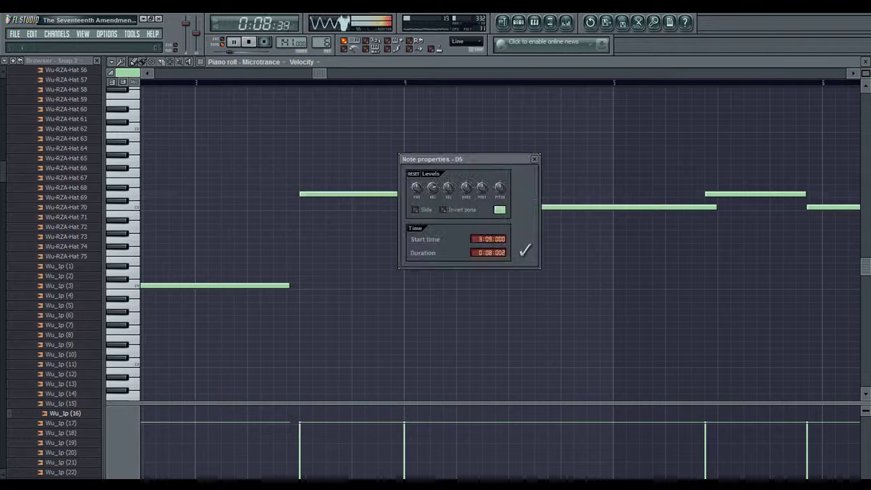
click(525, 252)
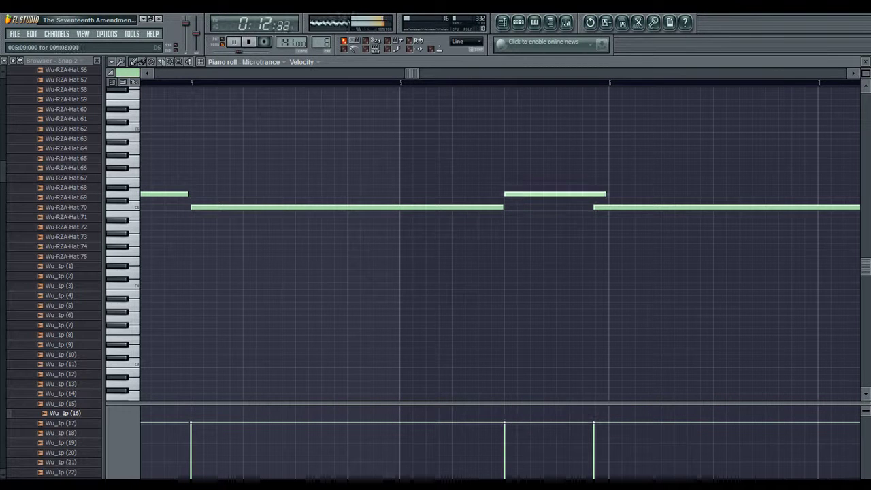
right_click(612, 207)
click(614, 207)
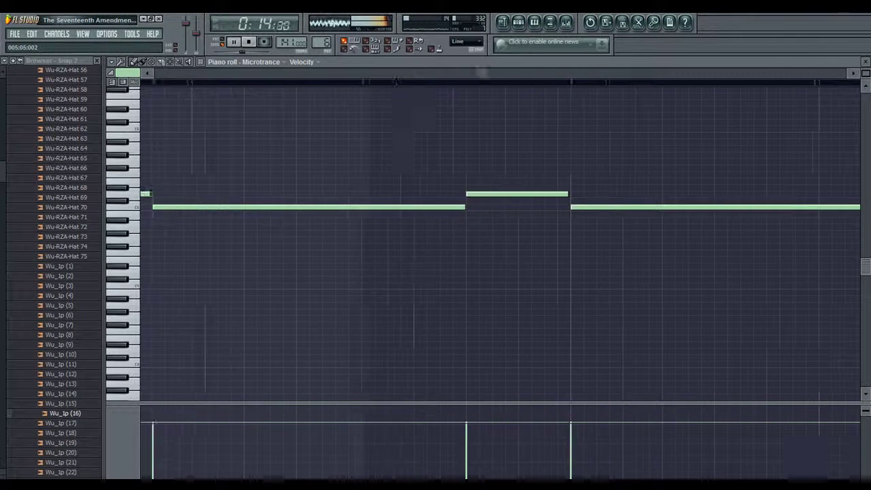
Move the Pattern 6 clip at bar 10 down to the fifth playlist track, below Pattern 4.
key(F5)
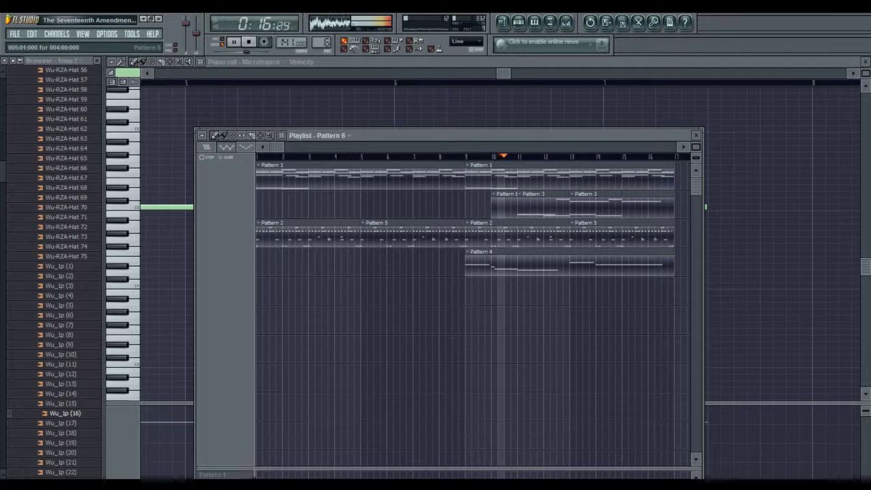
double_click(477, 264)
key(F7)
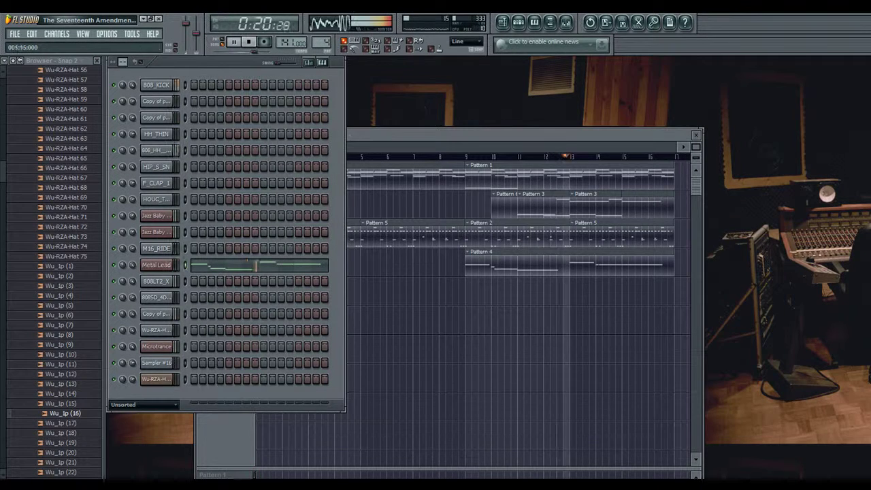
key(F5)
drag(505, 206, 504, 293)
Reopen Pattern 6's Microtrance part and add a low C4 note at the end of the melody.
double_click(504, 293)
key(F7)
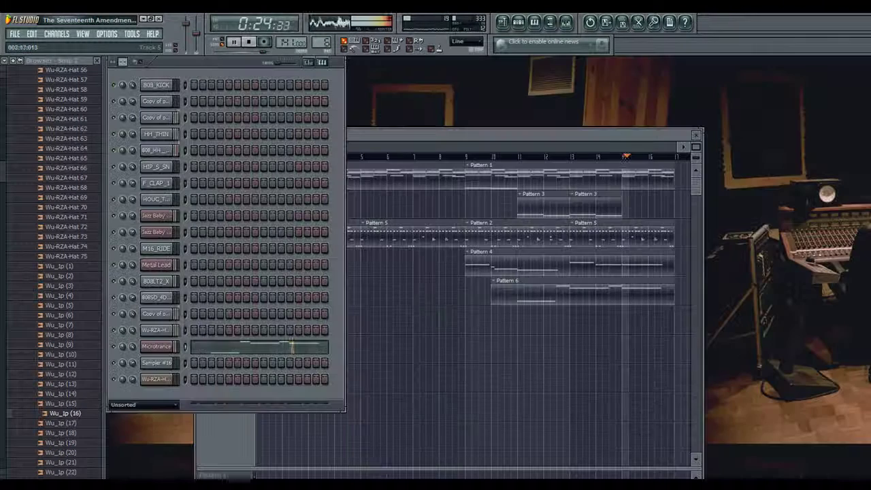
click(157, 346)
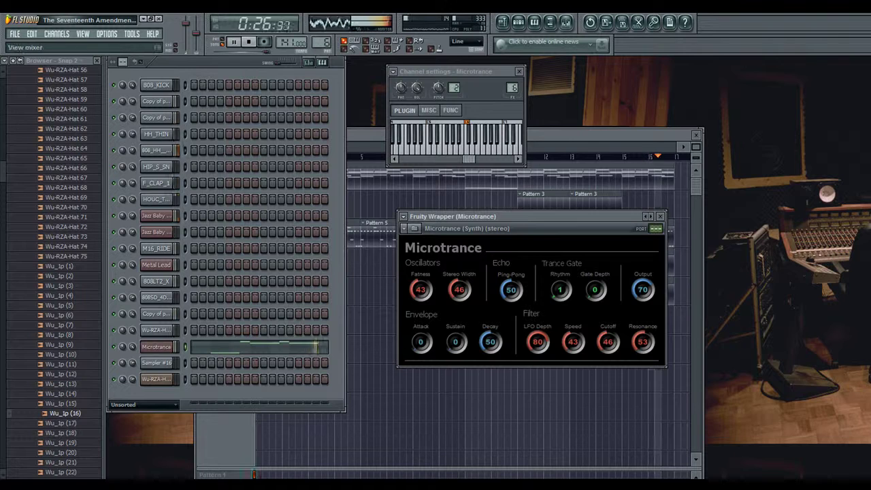
key(F7)
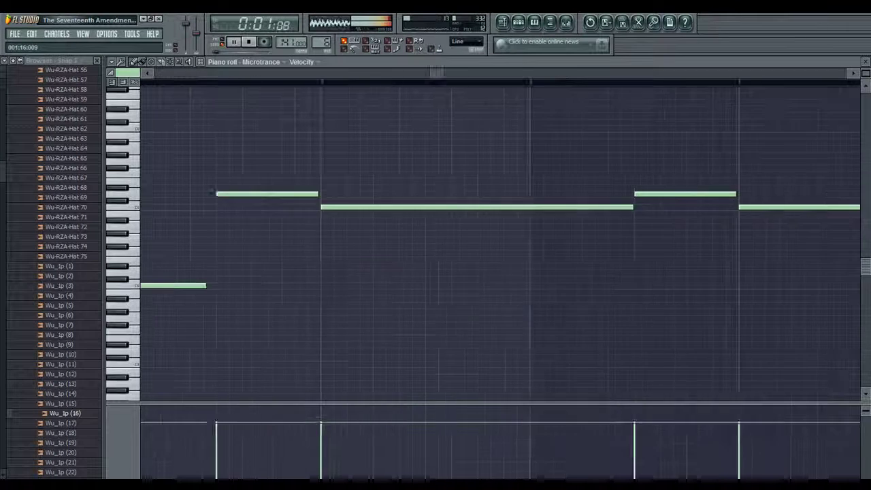
mouse_move(485, 207)
mouse_down()
mouse_move(472, 207)
mouse_move(476, 214)
mouse_up()
drag(640, 214, 626, 213)
drag(612, 214, 599, 286)
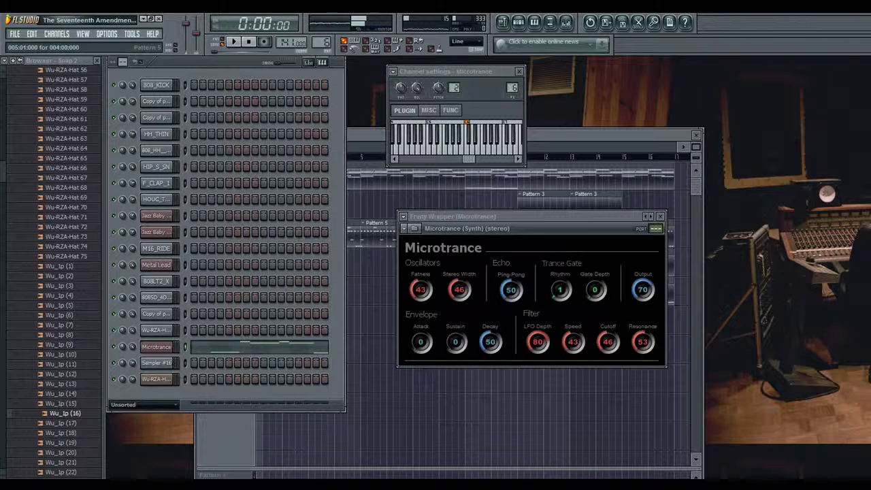
Place an empty Pattern 7 clip at bar 1 of the fifth playlist track and open its Microtrance piano roll.
key(F5)
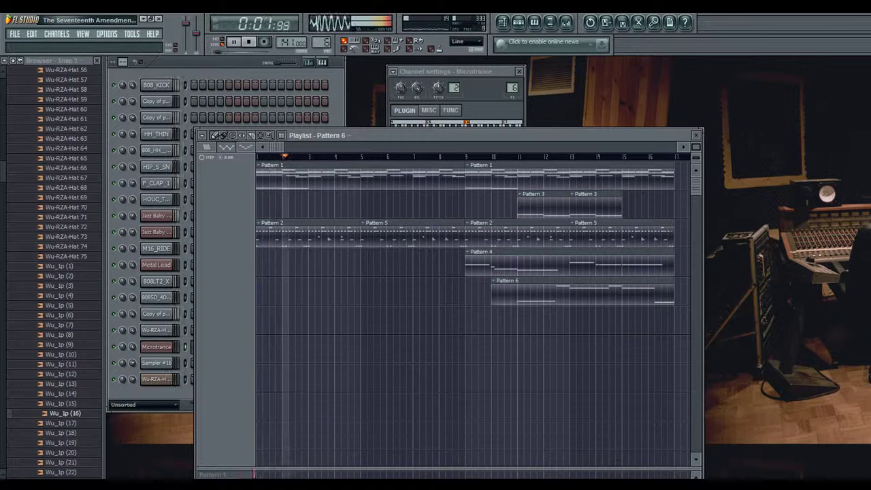
click(264, 293)
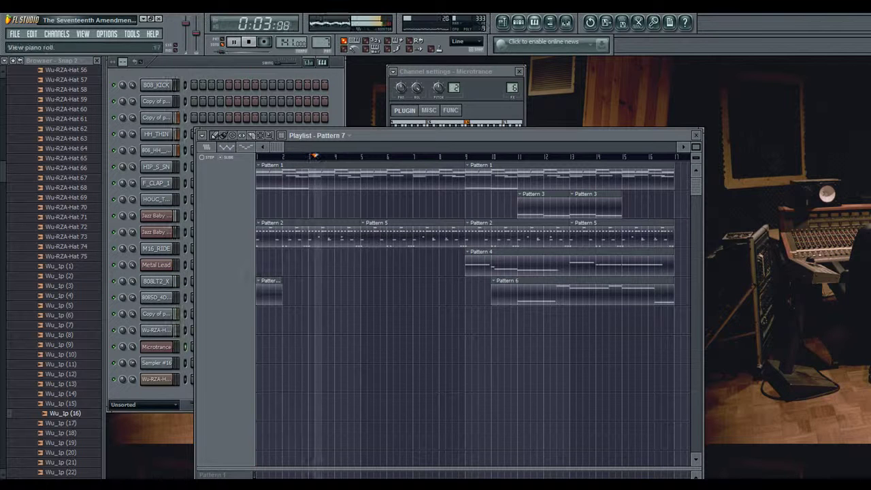
key(F7)
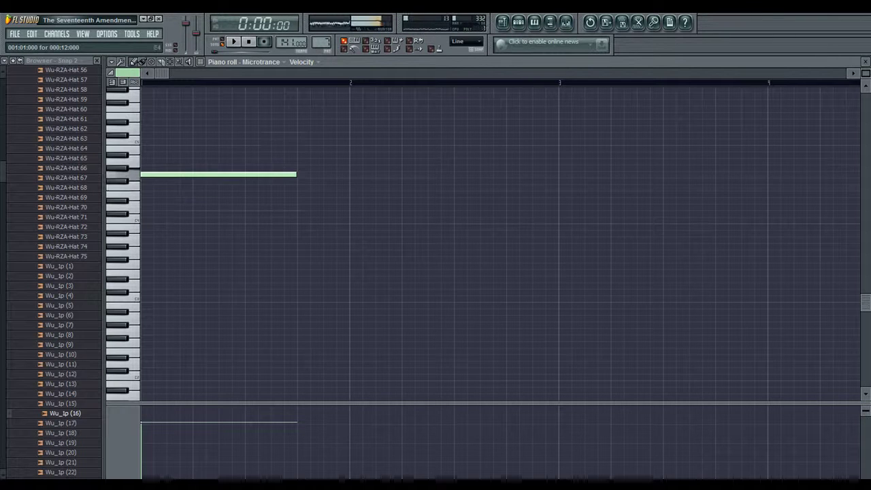
Try pitches for the opening 12-step note, settle it on A4 and erase the stray notes.
key(space)
click(301, 168)
key(space)
drag(279, 174, 279, 168)
key(space)
key(space)
right_click(303, 168)
right_click(284, 168)
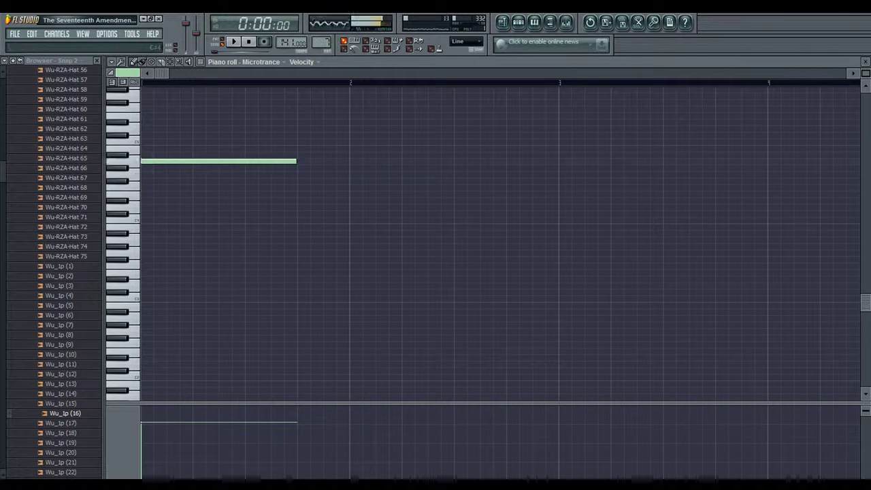
Add a four-step A3 note at 1:13 and continue the line with a B3 note at bar 2.
key(space)
click(303, 240)
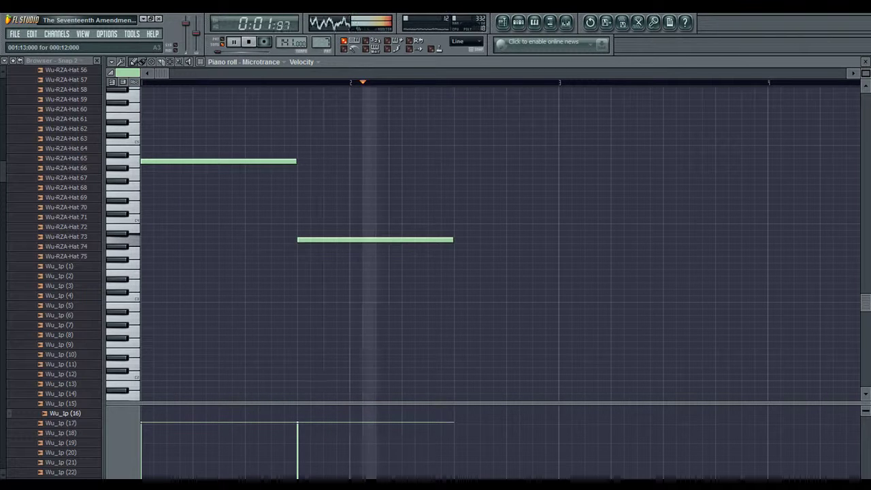
key(space)
key(space)
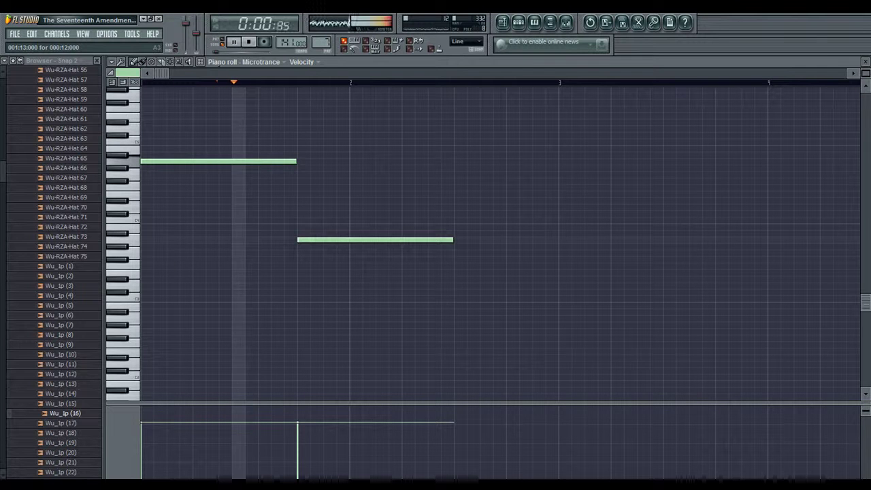
key(space)
drag(452, 241, 400, 241)
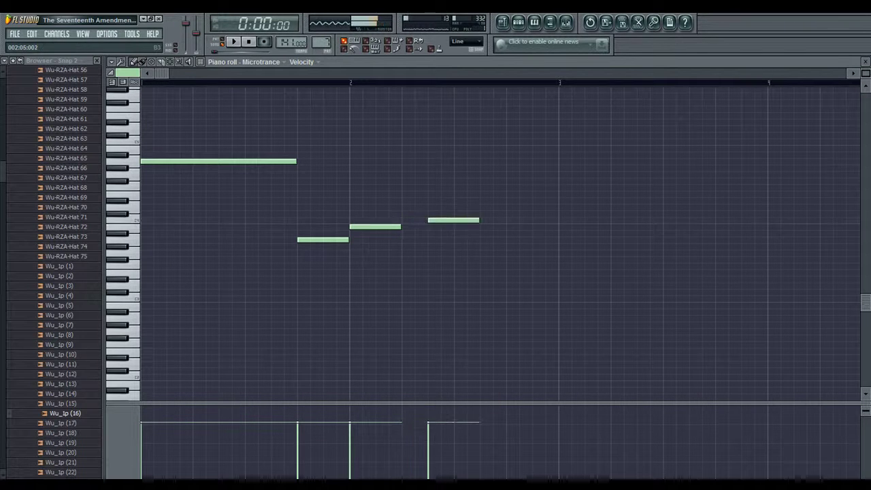
Shorten the B3 note to two steps and follow it with a six-step C4 note at 2:03.
key(space)
mouse_move(401, 226)
mouse_down()
mouse_move(427, 226)
mouse_move(374, 226)
mouse_move(401, 219)
mouse_up()
key(space)
key(space)
key(space)
key(space)
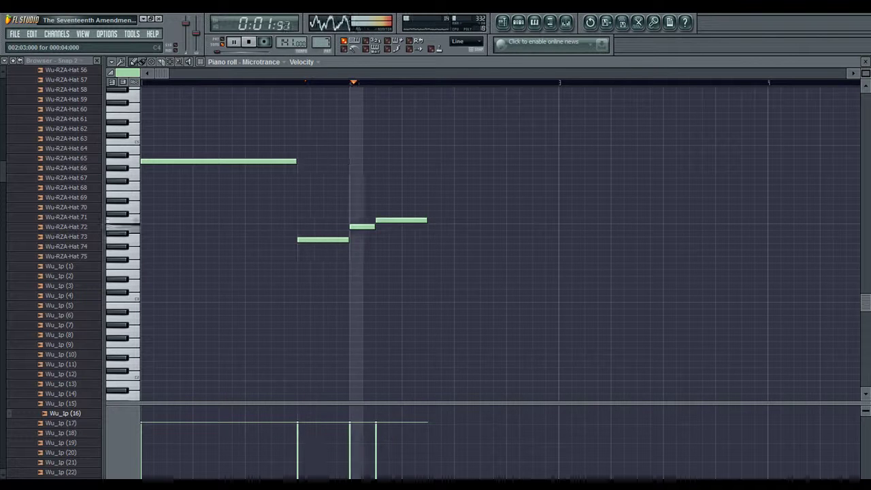
key(space)
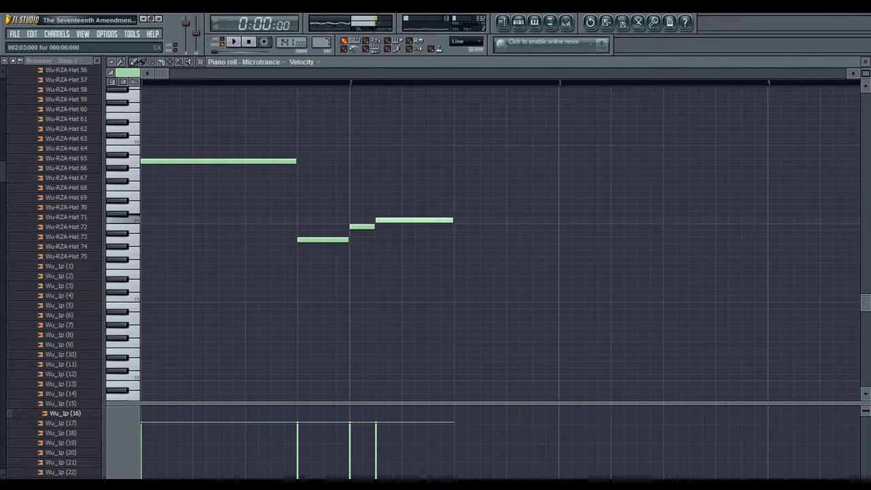
Add a six-step D5 note at 2:09 and raise the preceding C4 note an octave to C5.
key(space)
drag(492, 207, 492, 128)
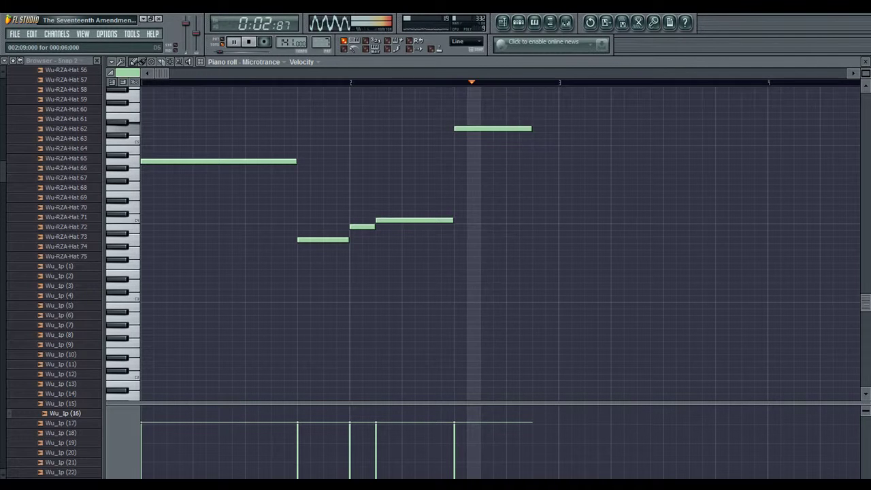
key(space)
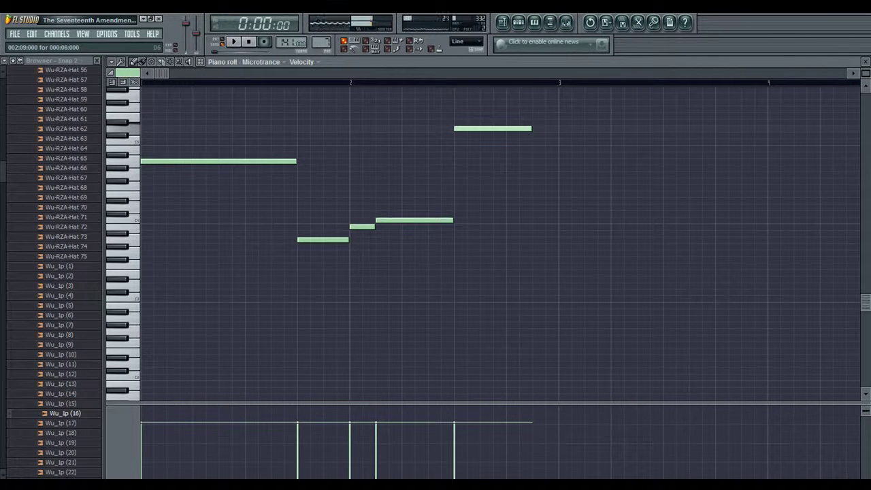
key(space)
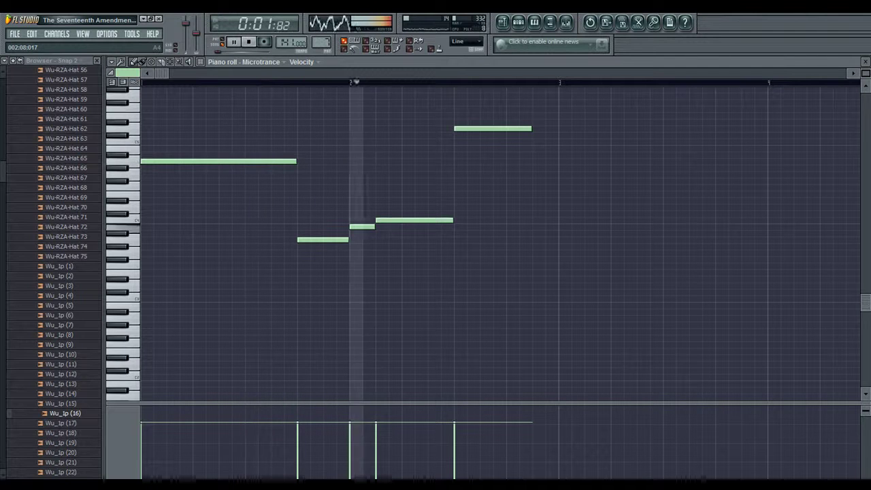
key(space)
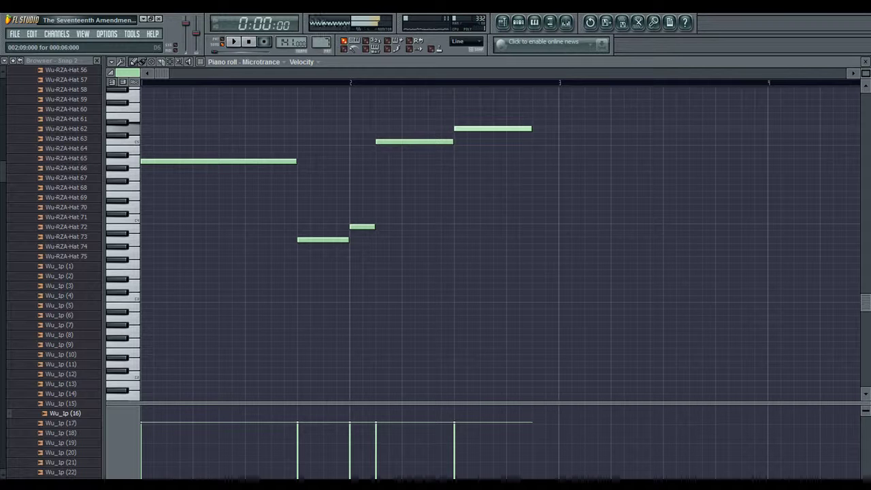
Raise the note at 2:09 to E5, then add a two-step D#5 and an eight-step D5 at bar 3.
key(space)
click(537, 122)
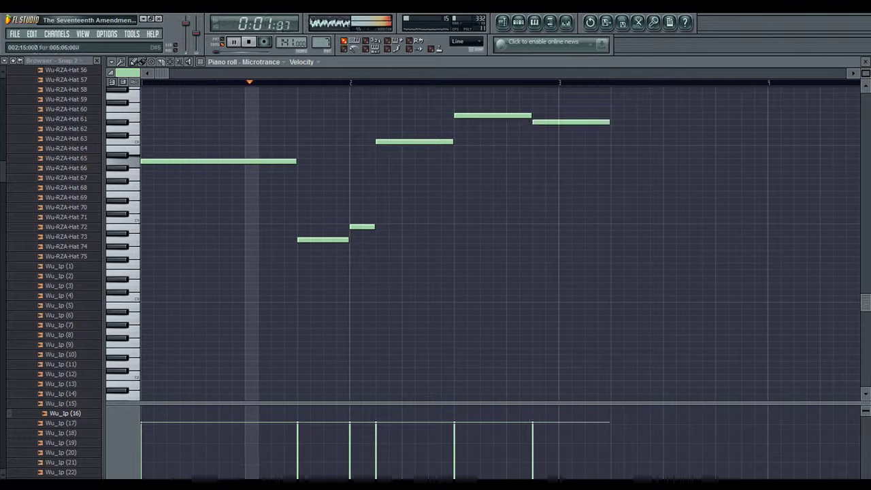
drag(609, 123, 662, 129)
click(563, 122)
key(space)
key(space)
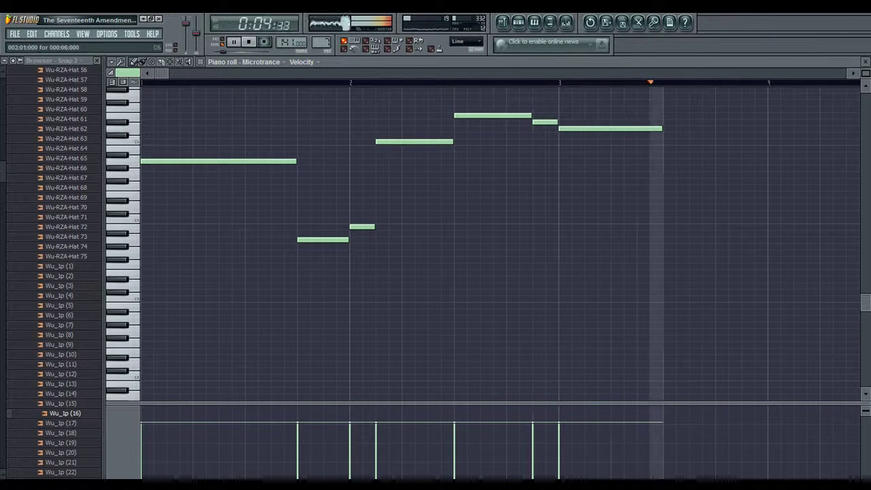
Copy the phrase's three-note ending to 4:09 and repeat the phrase from 1:13 four bars on, starting at 5:13.
drag(161, 73, 344, 72)
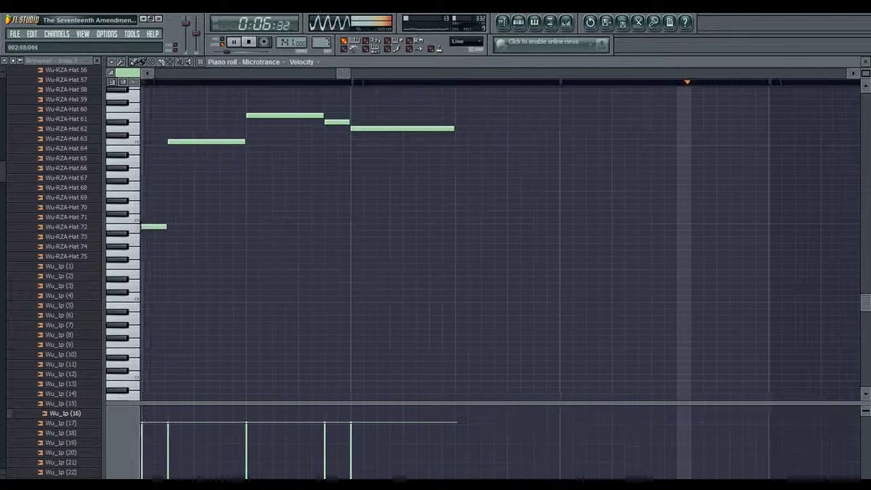
drag(271, 82, 504, 92)
drag(344, 73, 681, 73)
key(ctrl+v)
drag(490, 73, 847, 72)
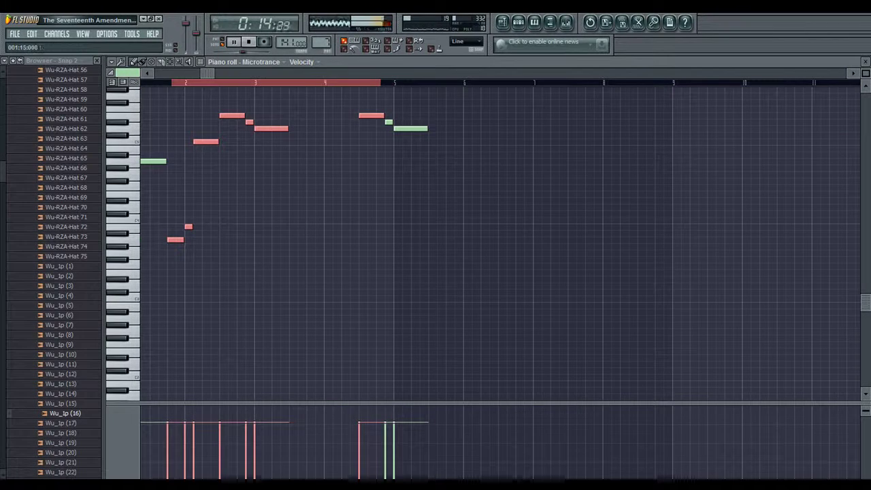
drag(176, 82, 437, 82)
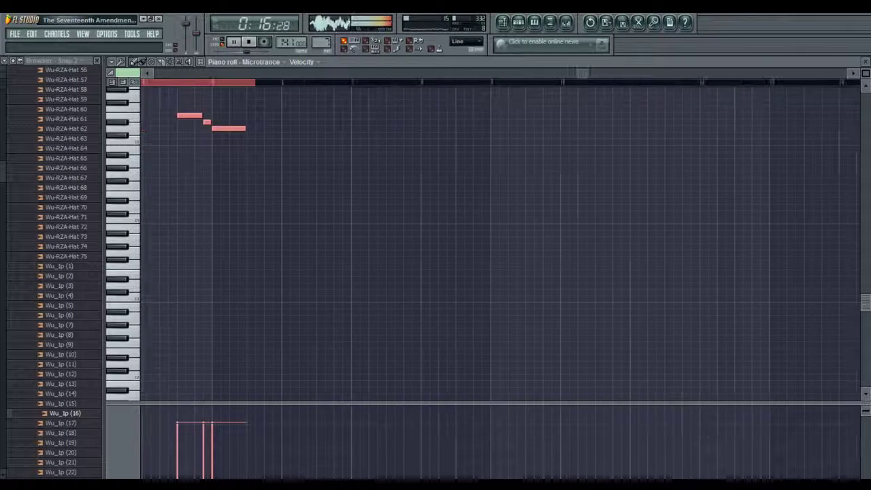
Return to the playlist and select Pattern 6 in the channel list.
key(F5)
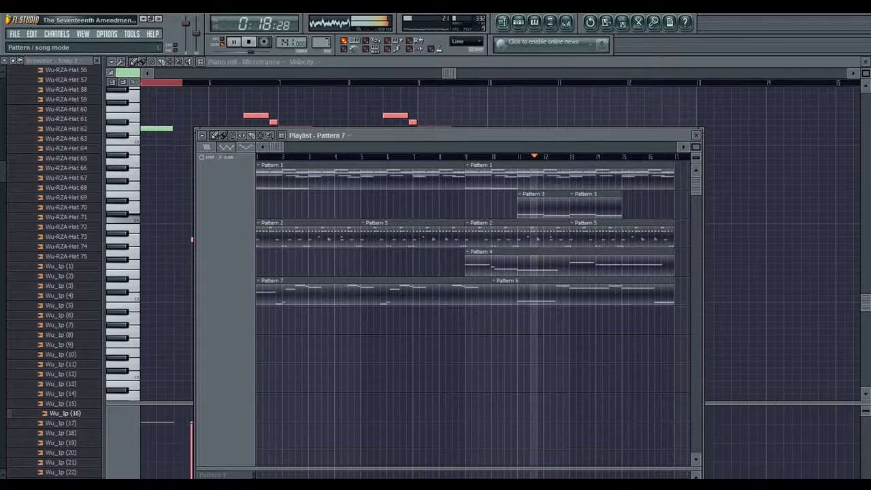
mouse_move(355, 290)
mouse_down()
mouse_move(355, 320)
mouse_move(355, 292)
mouse_up()
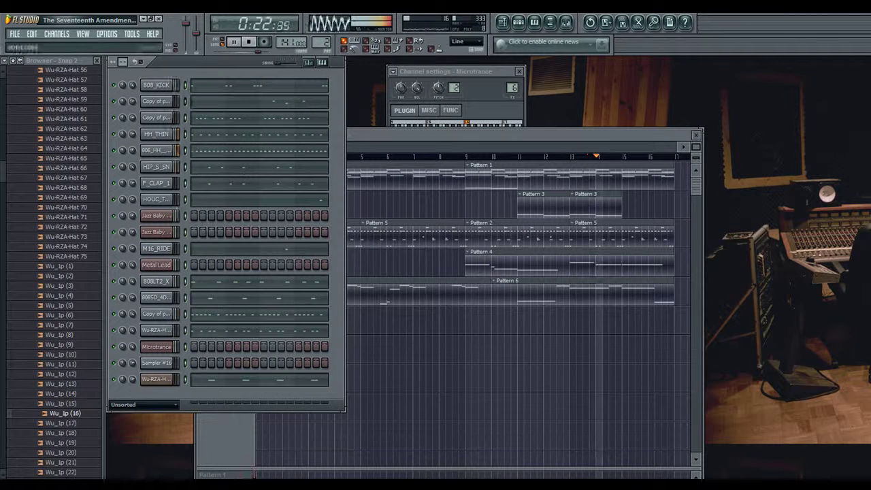
scroll(323, 43, up, 4)
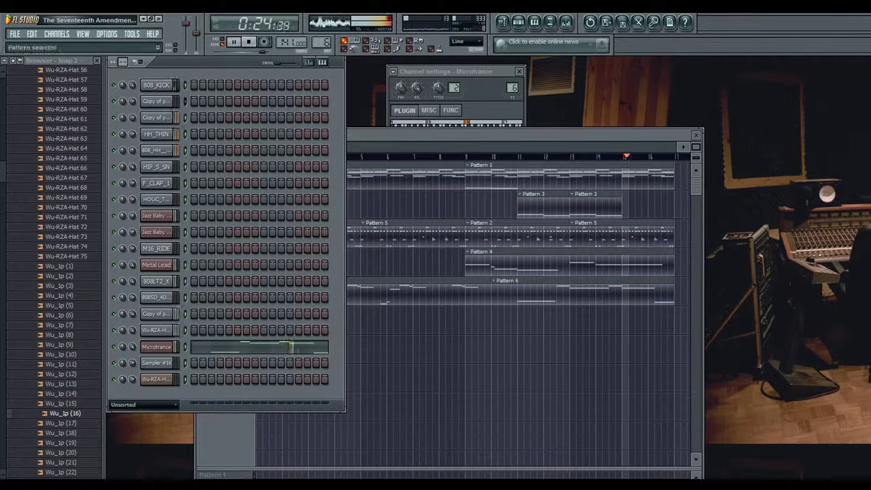
Replace the Pattern 2 clip at bar 9 with Pattern 8 and restore the Pattern 5 clip at bar 5.
scroll(322, 43, up, 1)
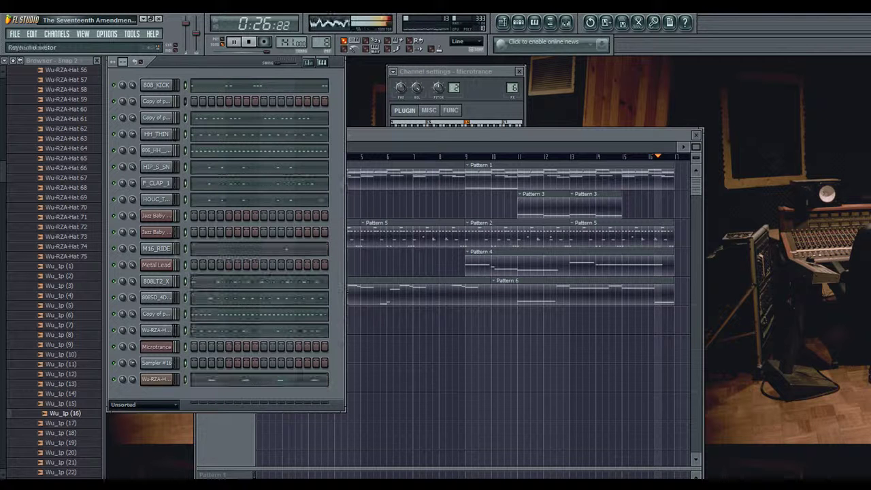
key(F5)
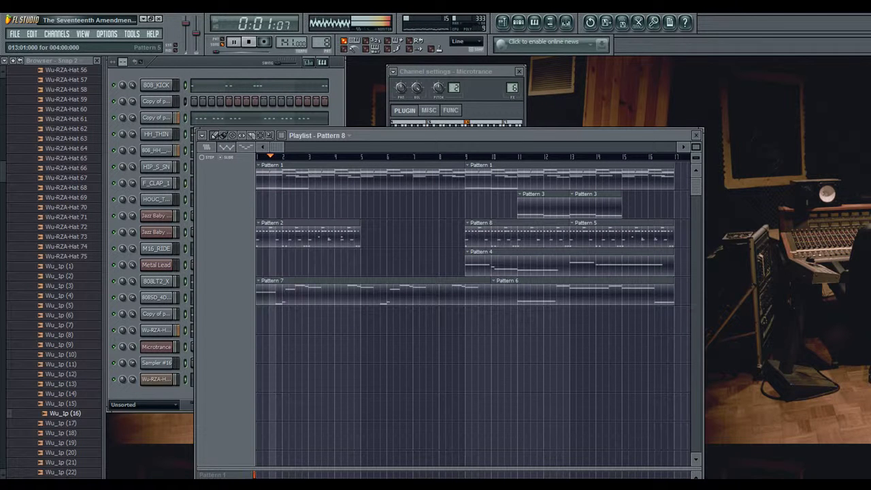
key(ctrl+alt+z)
key(ctrl+alt+z)
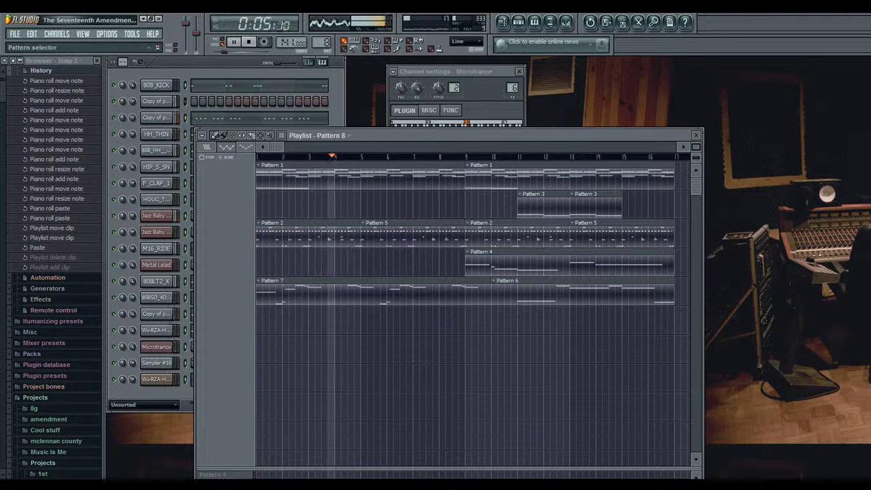
Open Pattern 7's Microtrance melody in the piano roll and lower the note at 2:09 to D5.
key(space)
double_click(344, 294)
click(308, 346)
scroll(428, 306, left, 3)
key(space)
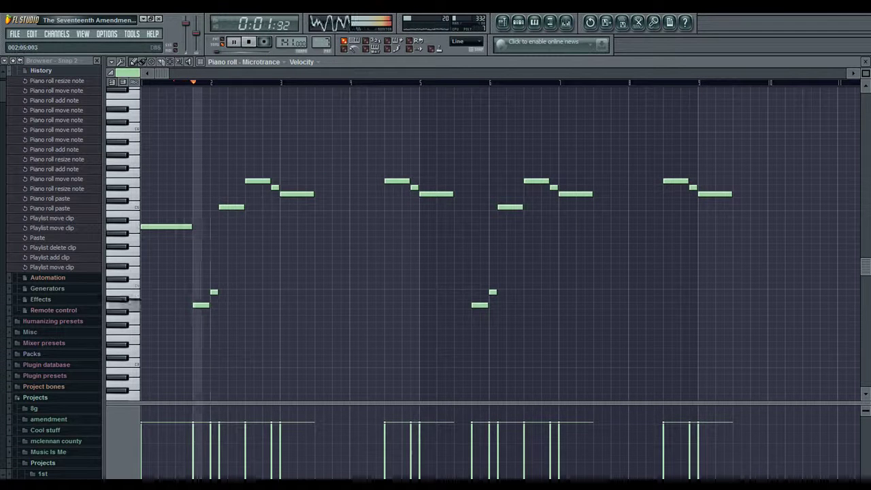
key(space)
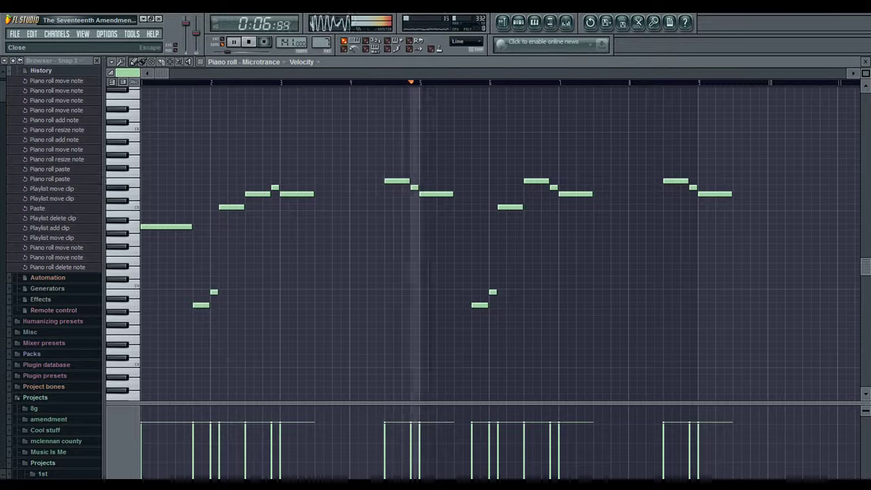
Try lowering the matching note at 6:09 to D5 and undo the last two note edits.
drag(536, 181, 536, 194)
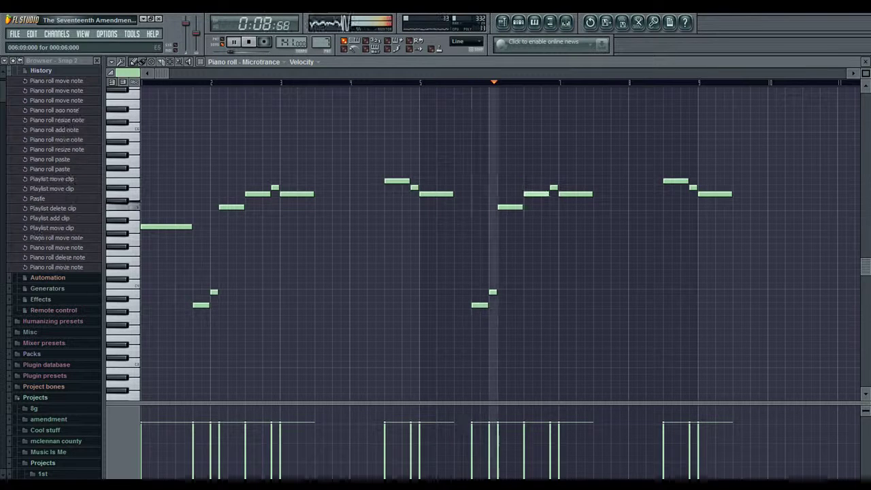
right_click(536, 181)
click(32, 34)
click(67, 45)
click(32, 34)
click(67, 44)
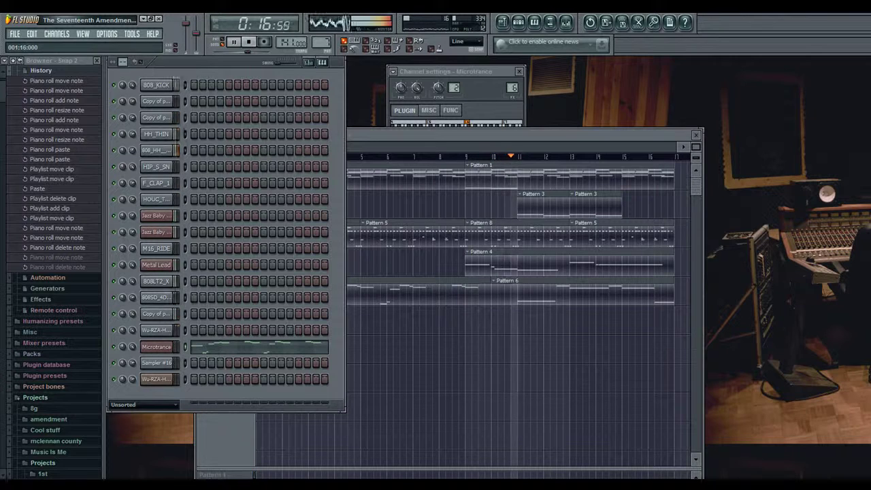
Add Fruity Multiband Compressor to the first effect slot of mixer Insert 6 and load one of its presets.
click(41, 70)
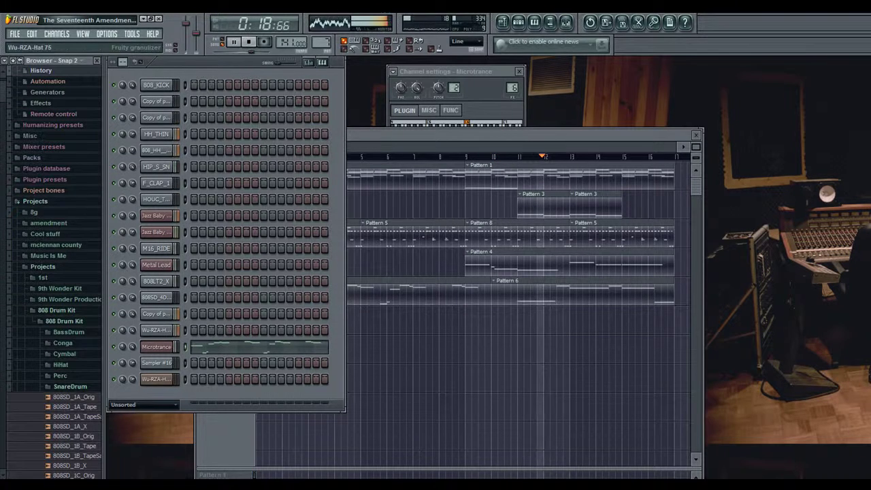
click(550, 22)
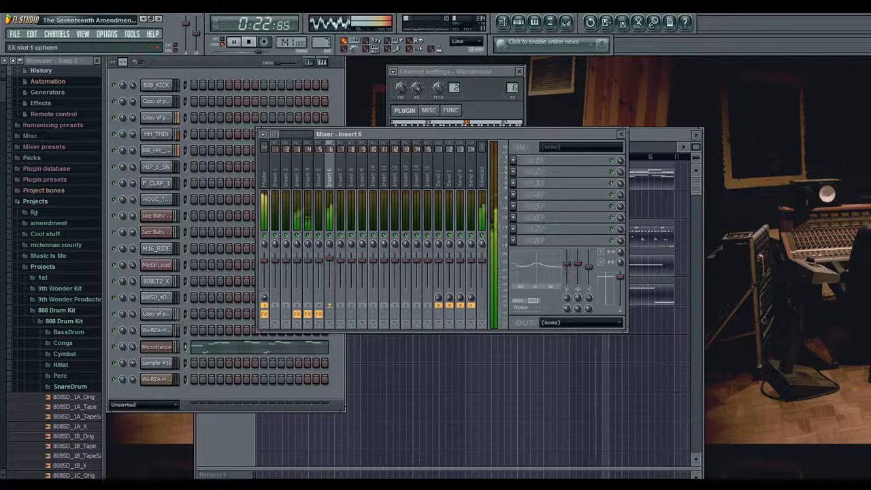
click(513, 160)
mouse_move(525, 172)
click(638, 303)
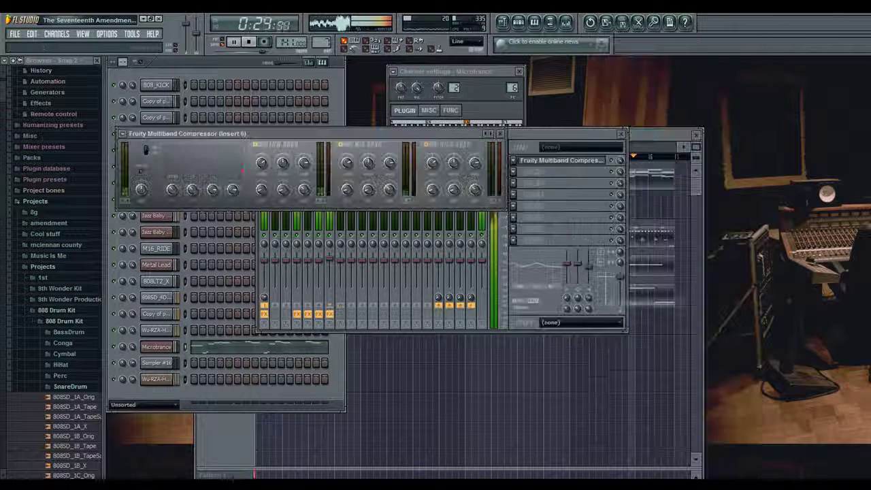
right_click(484, 133)
click(511, 144)
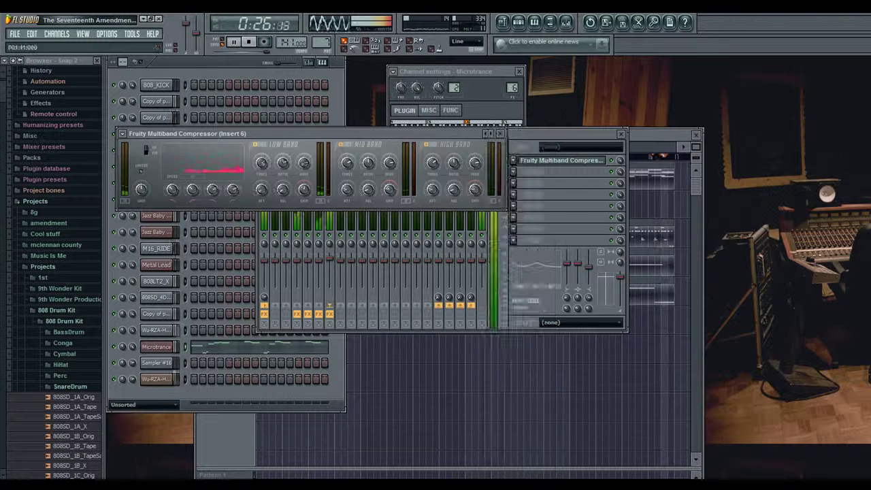
Find the 808OHH2_X open hi-hat in the 808 Drum Kit's HiHat folder and load it into the Sampler #16 channel.
click(236, 347)
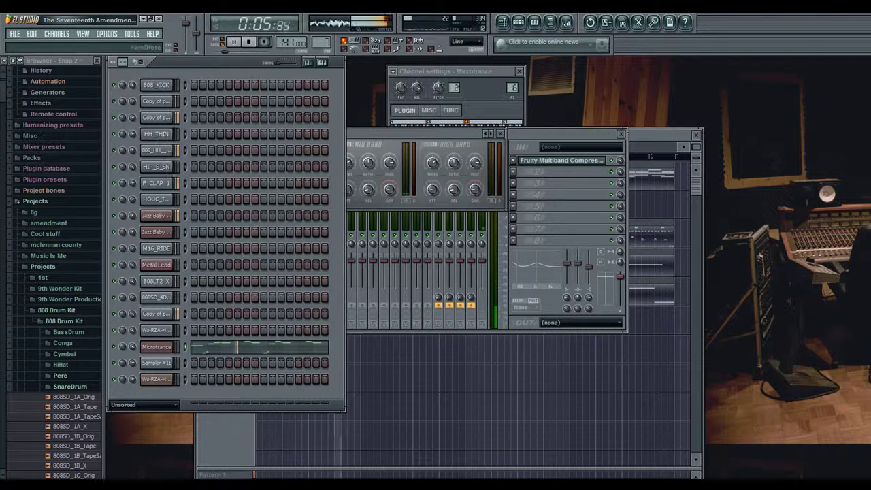
click(70, 387)
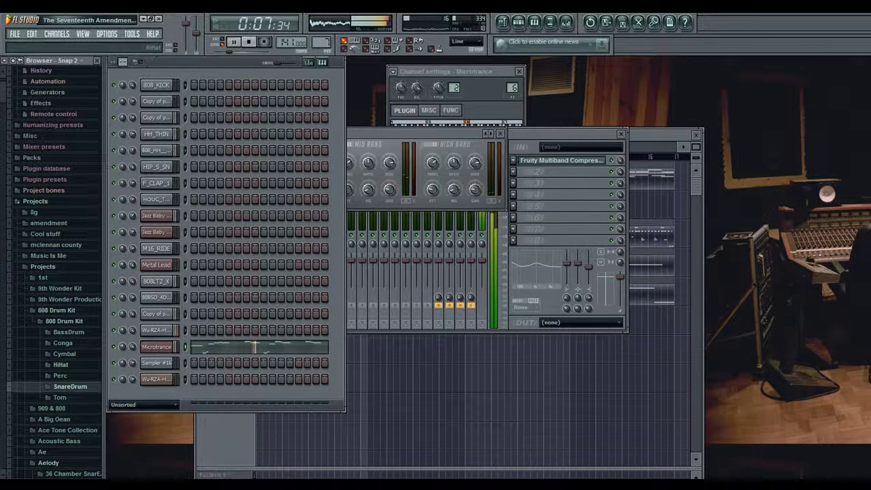
click(61, 365)
click(85, 379)
click(91, 329)
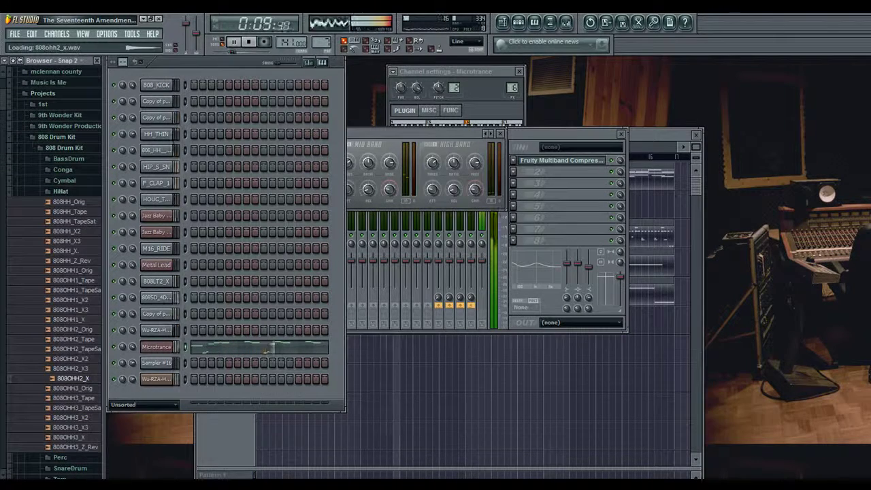
drag(145, 364, 156, 362)
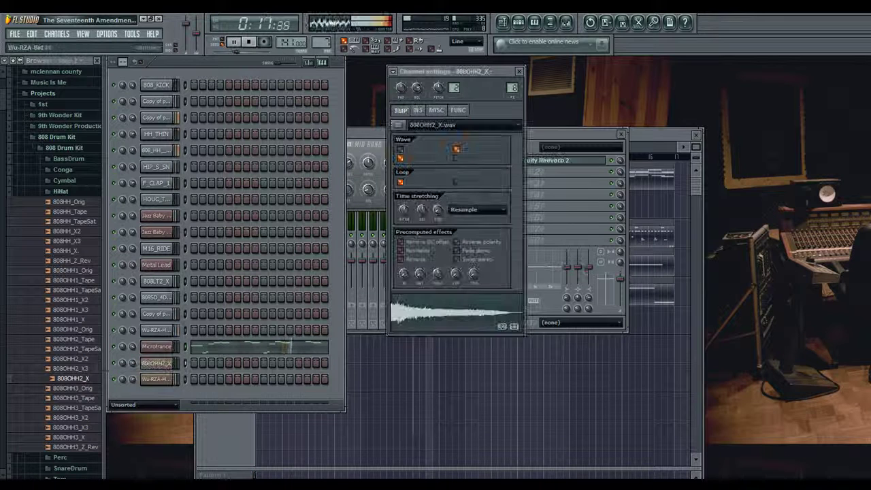
In Pattern 8, add two-step C5 notes for the 808OHH2_X channel at 2:15 and 4:15.
drag(321, 42, 321, 37)
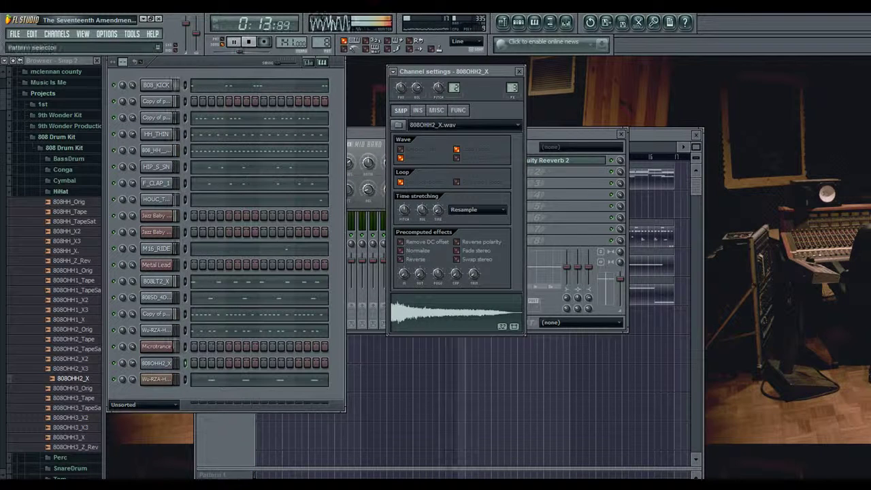
click(534, 23)
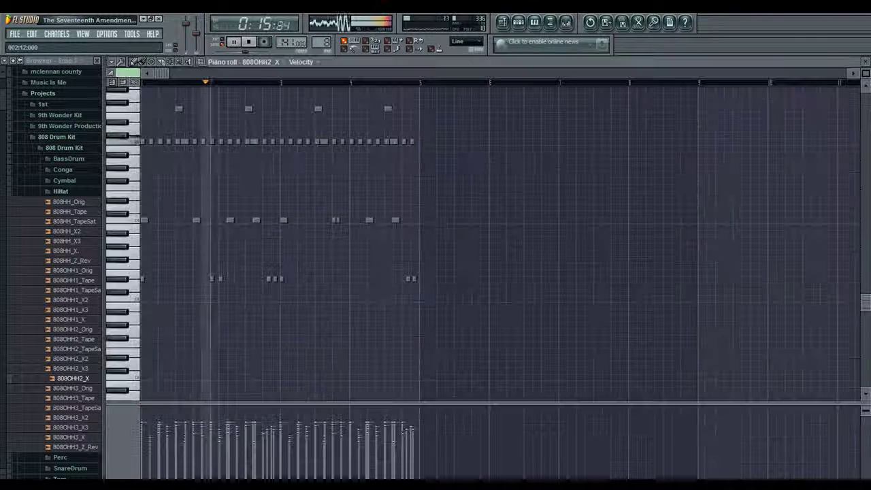
click(272, 142)
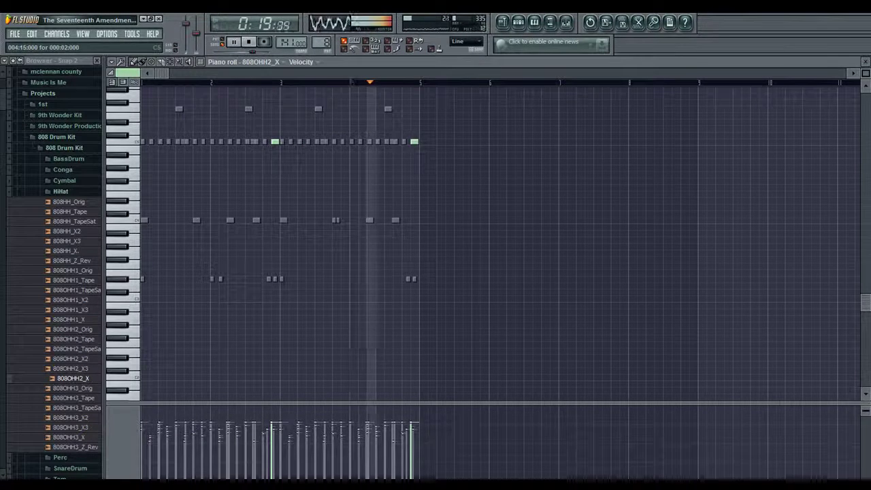
Turn note snapping off for the 808OHH2_X notes and select both of them.
key(F7)
key(F7)
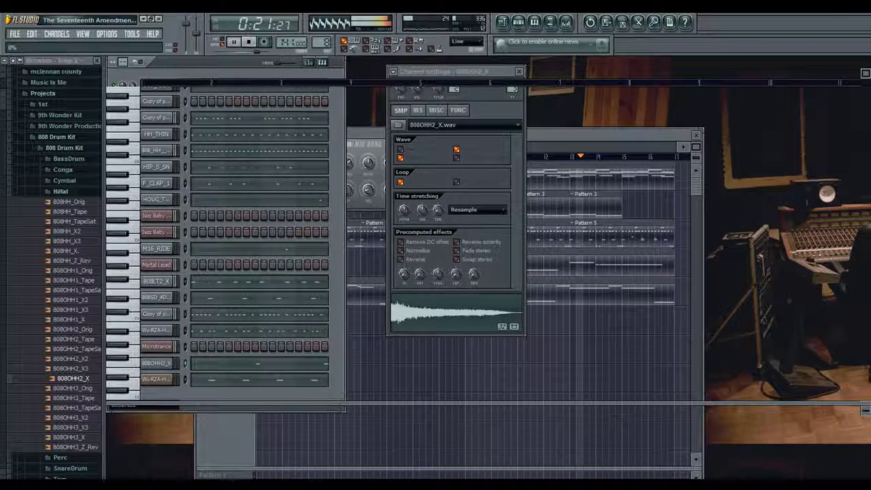
scroll(248, 245, up, 3)
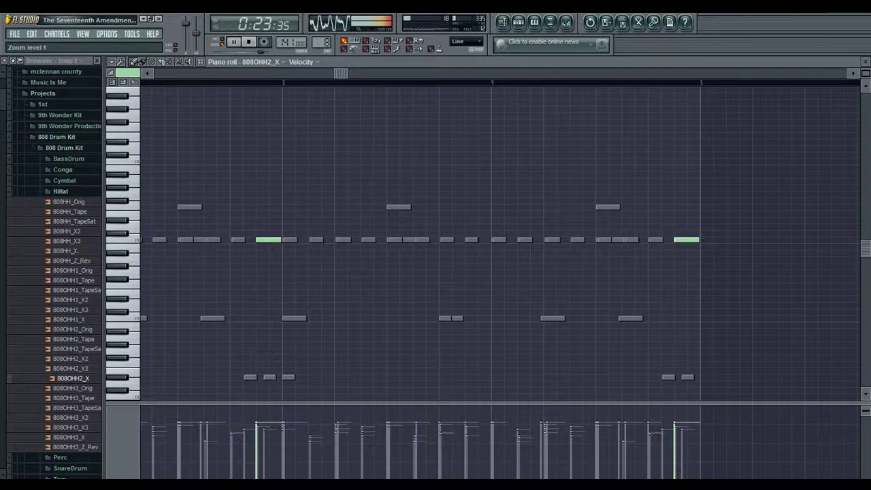
click(467, 41)
click(473, 192)
key(ctrl+a)
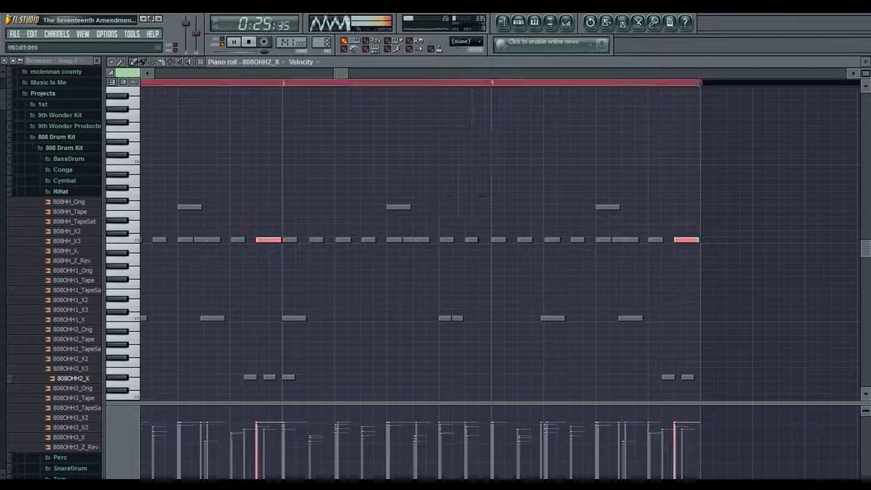